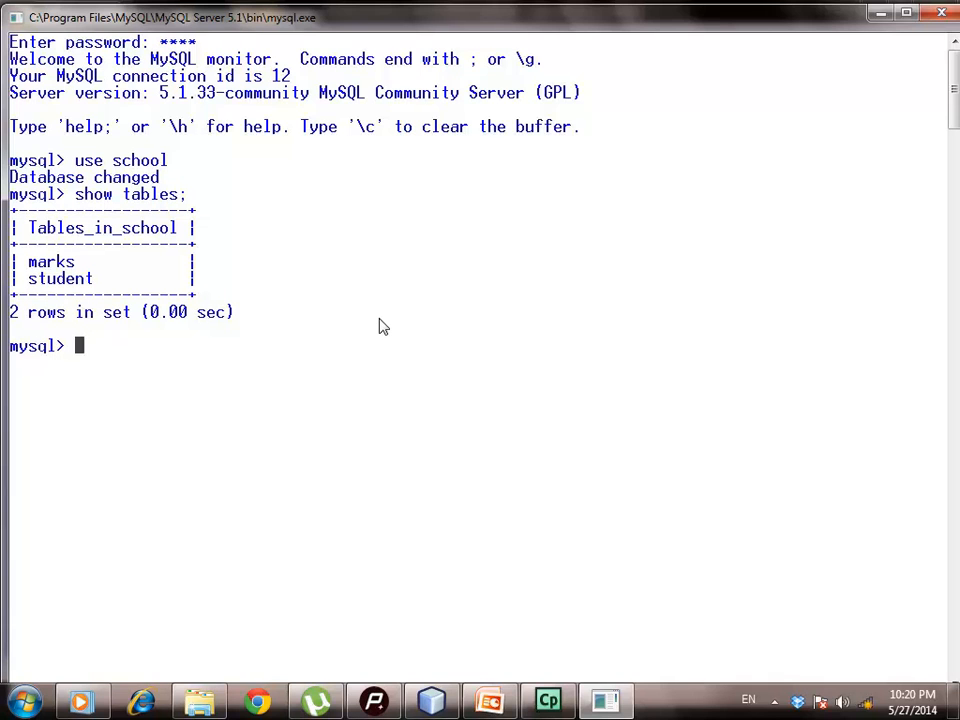
Query all rows of the student table with "select * from student;"
{"action": "type", "text": "sec"}
{"action": "key", "text": "BackSpace"}
{"action": "type", "text": "lect * fro"}
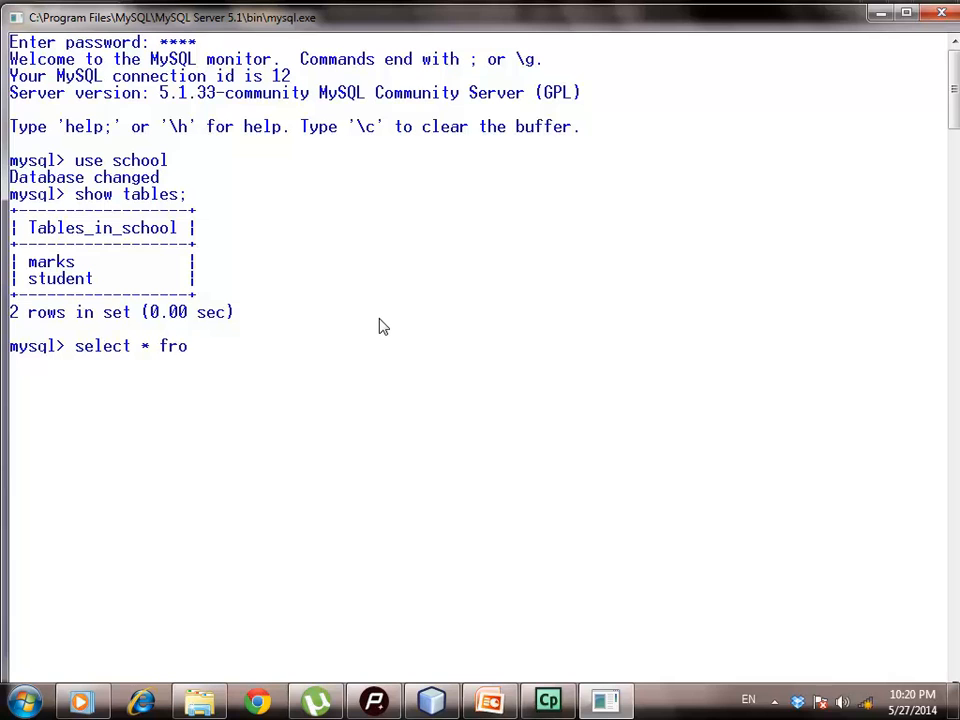
{"action": "type", "text": "m student"}
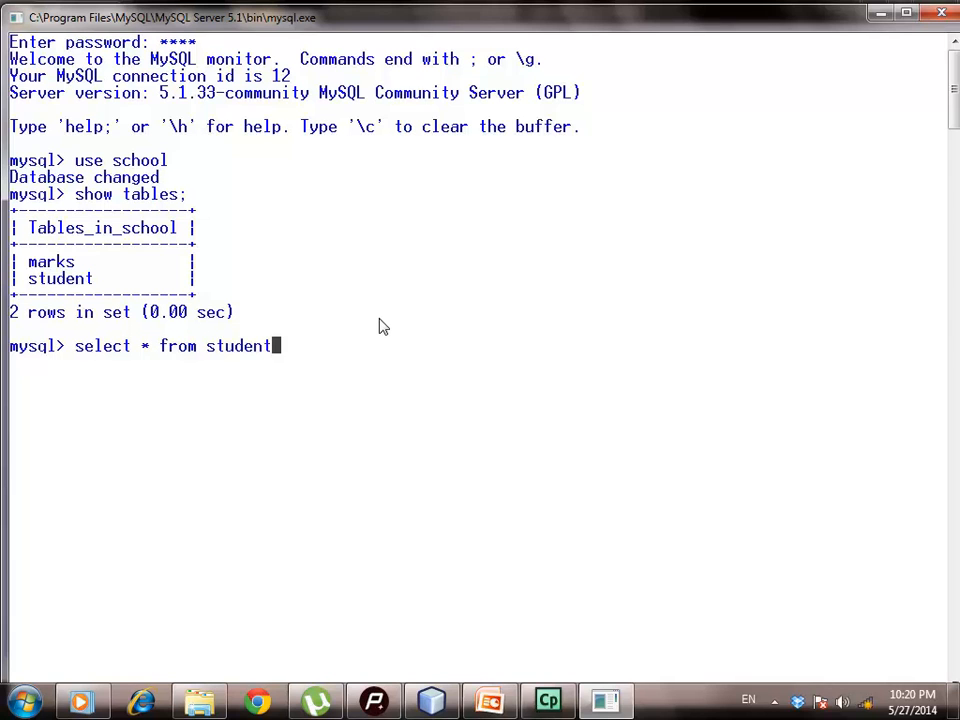
{"action": "type", "text": ";"}
{"action": "key", "text": "Return"}
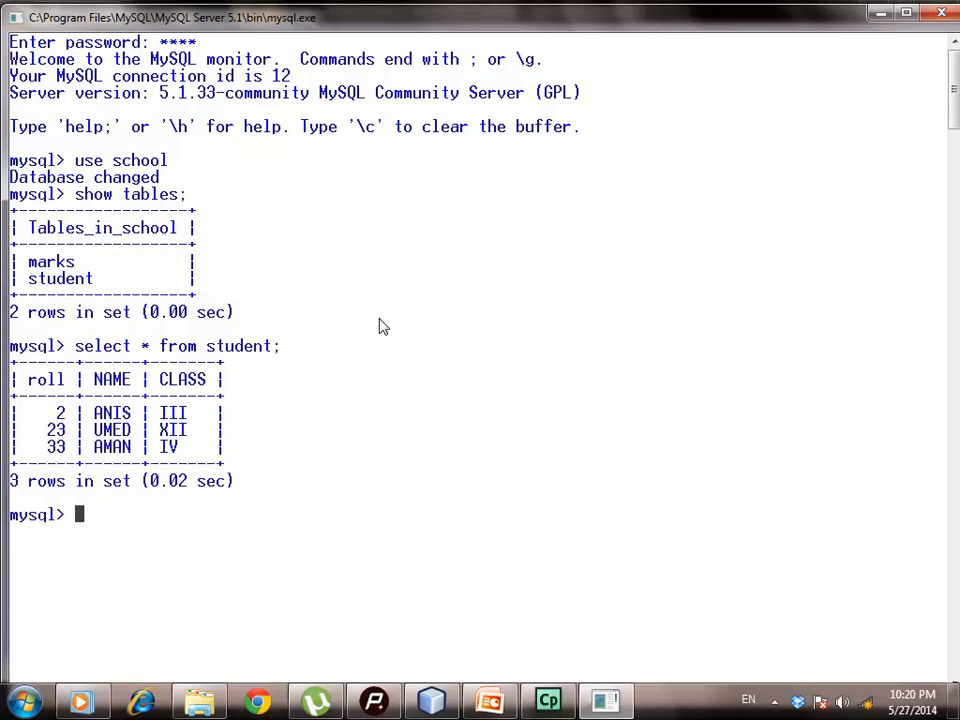
Query all rows of the marks table with "select * from marks;" and keep the current Windows color scheme without further messages
{"action": "type", "text": "select * from marks"}
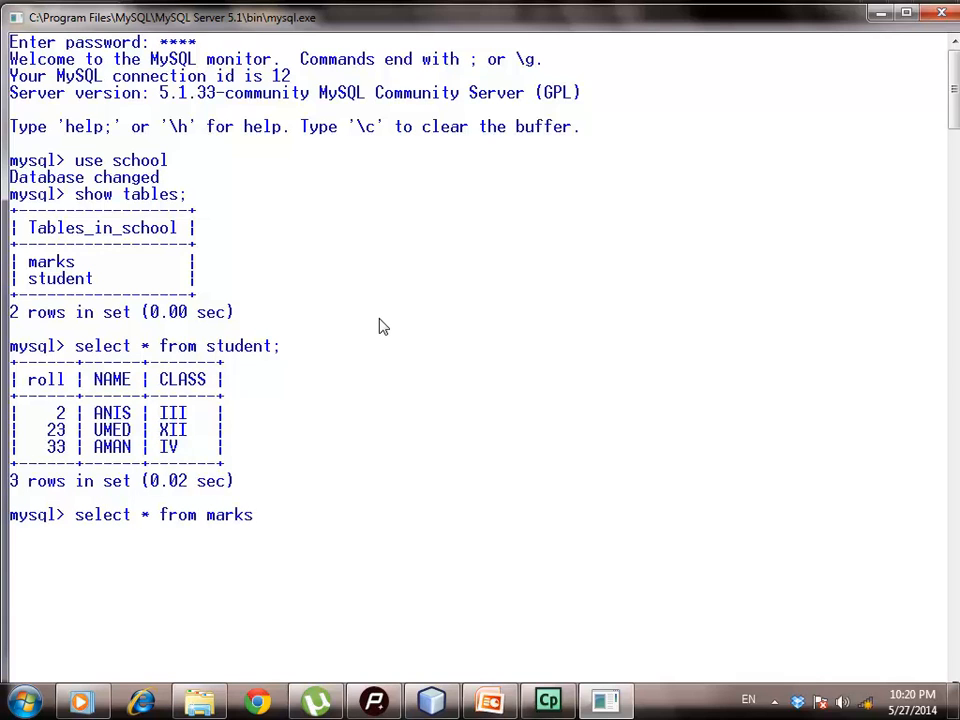
{"action": "type", "text": ";"}
{"action": "key", "text": "Return"}
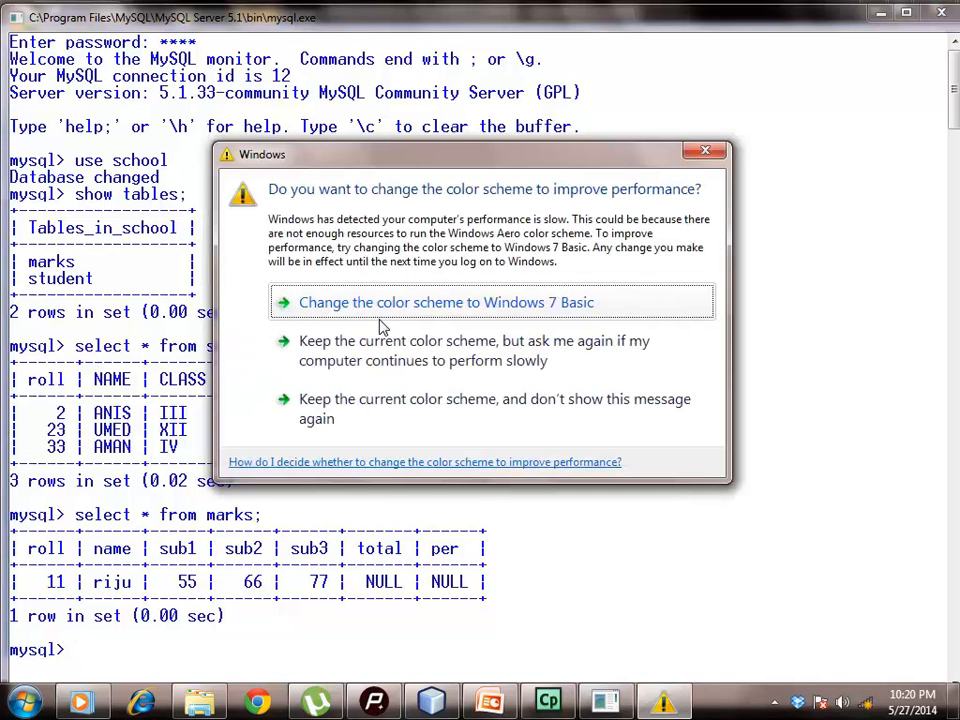
{"action": "left_click", "coordinate": [386, 409]}
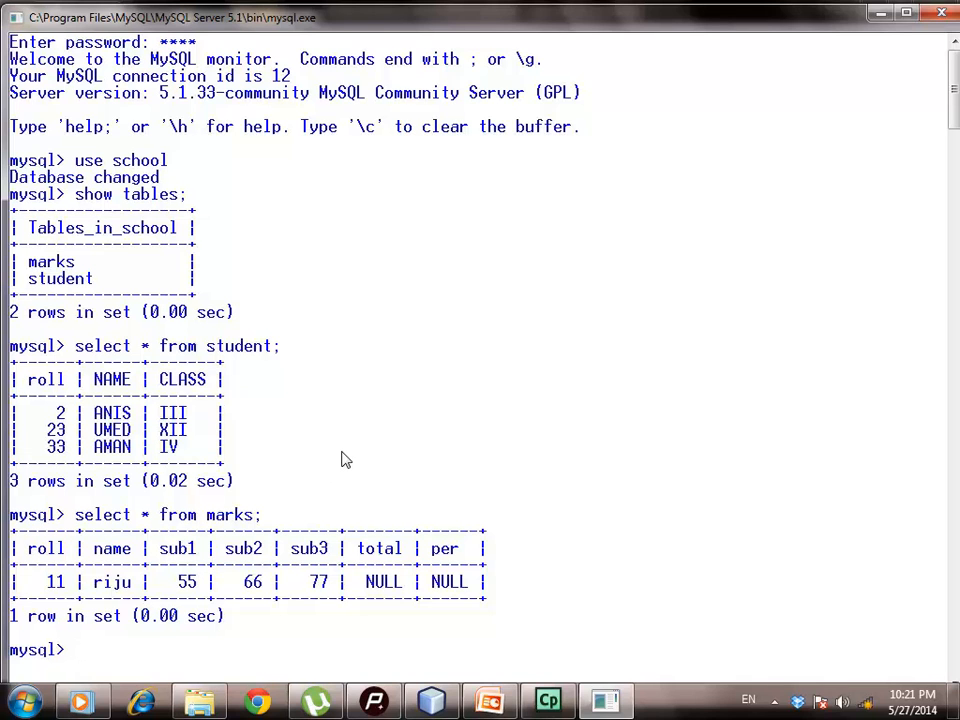
Switch to NetBeans IDE and start a new project of the Java Desktop Application type
{"action": "left_click", "coordinate": [441, 703]}
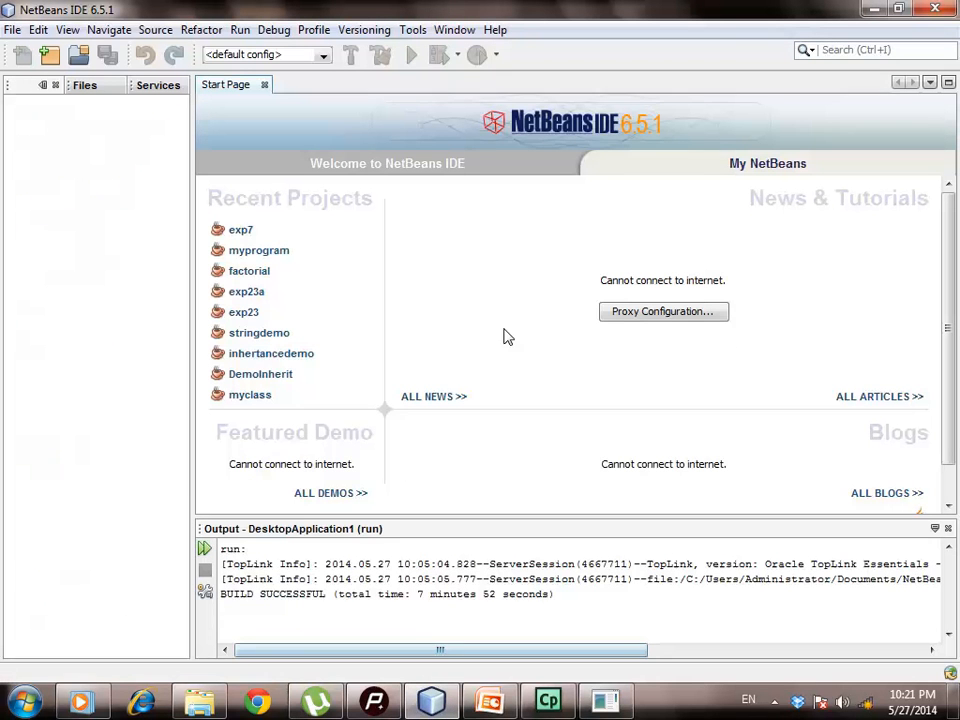
{"action": "left_click", "coordinate": [52, 60]}
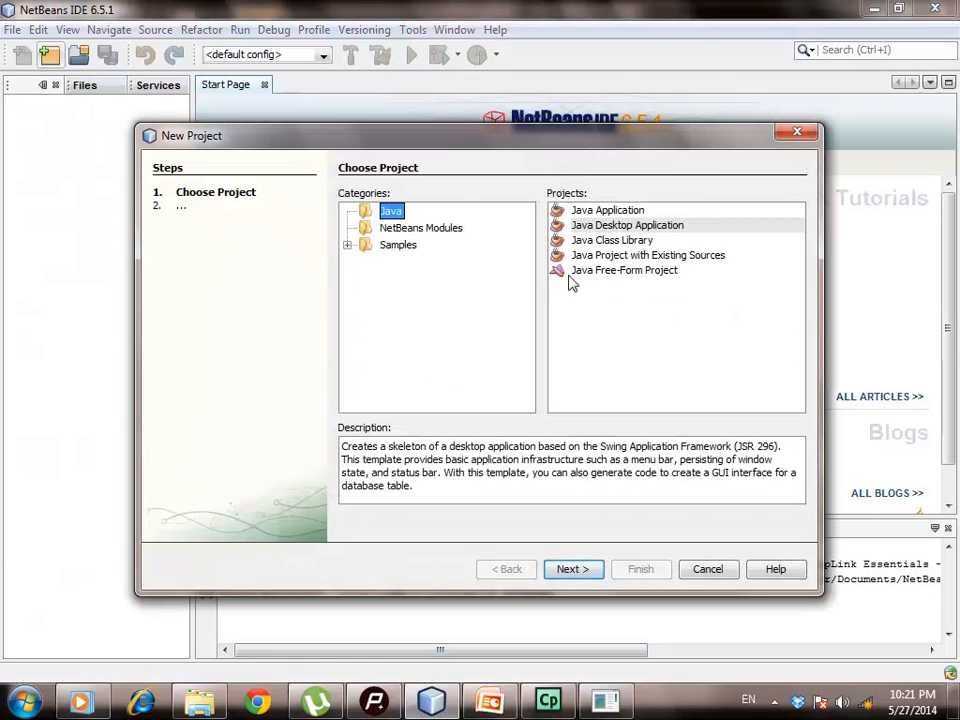
{"action": "left_click", "coordinate": [642, 229]}
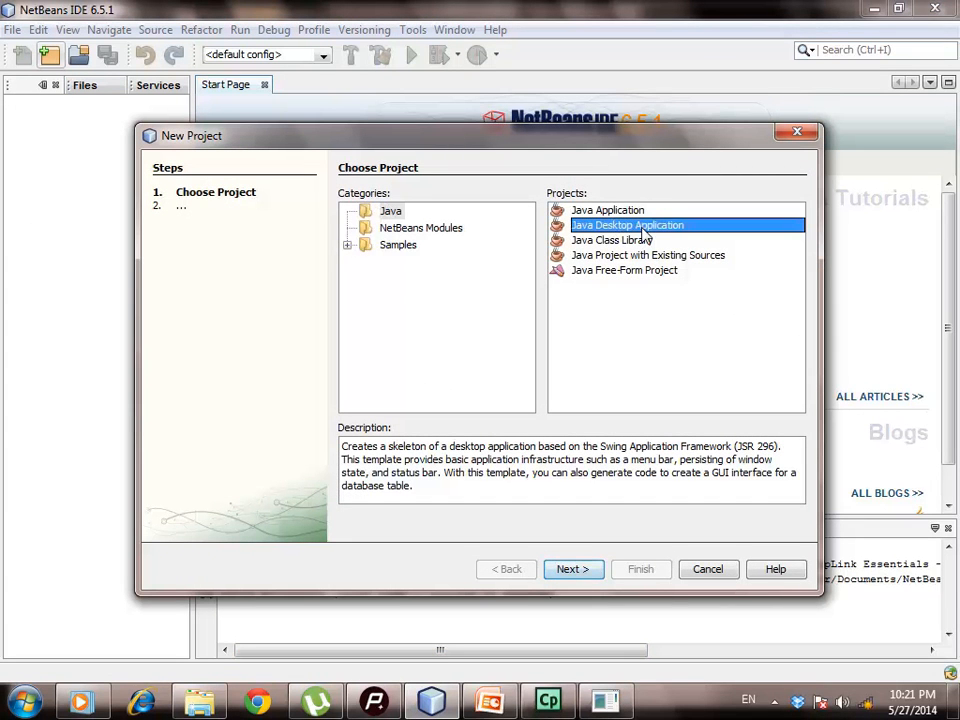
{"action": "left_click", "coordinate": [567, 569]}
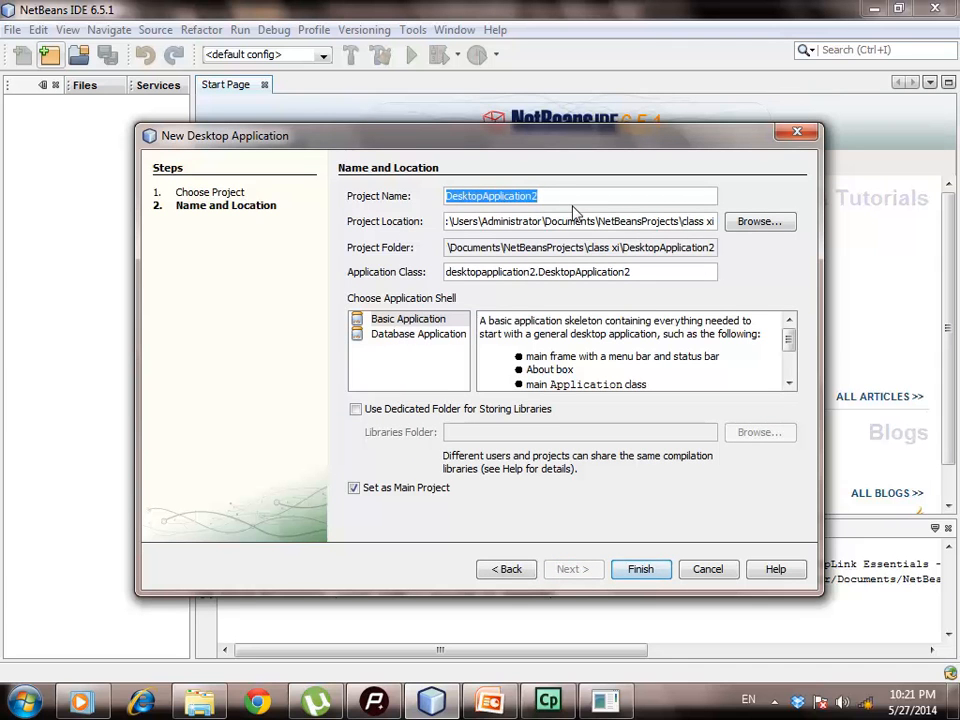
Name the project mydata, use the Database Application shell without setting it as main project, and proceed to the master table settings
{"action": "type", "text": "my"}
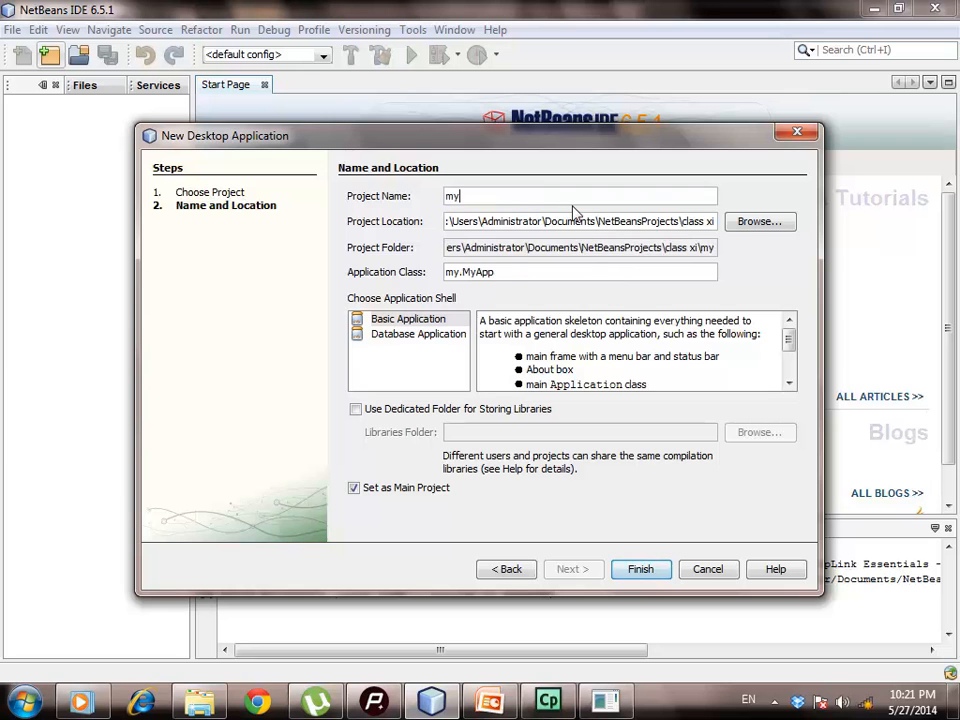
{"action": "type", "text": "data"}
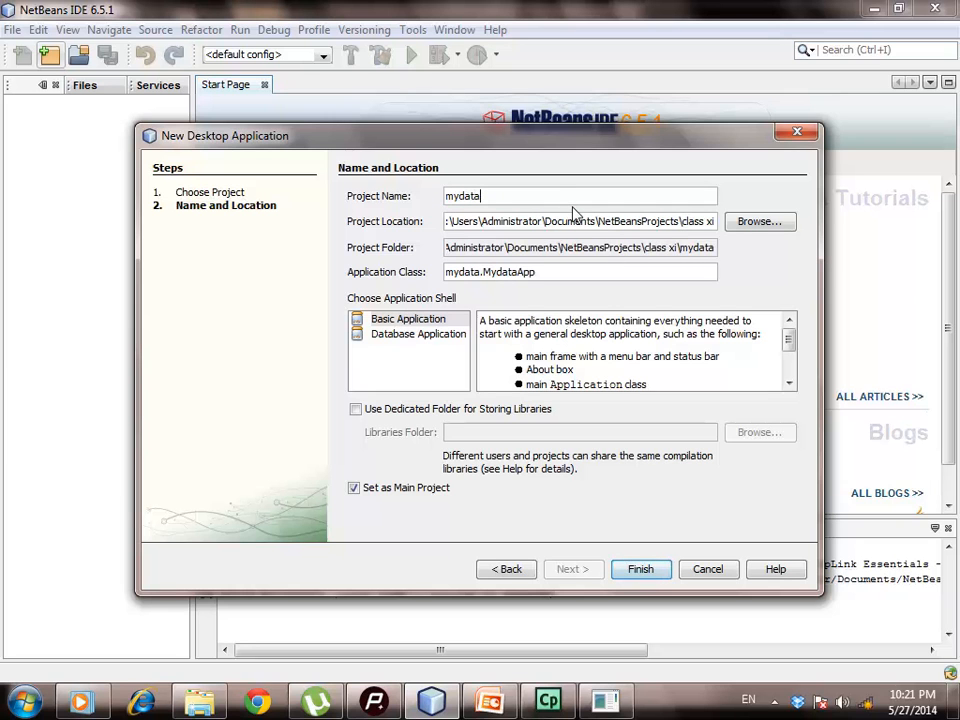
{"action": "left_click", "coordinate": [395, 338]}
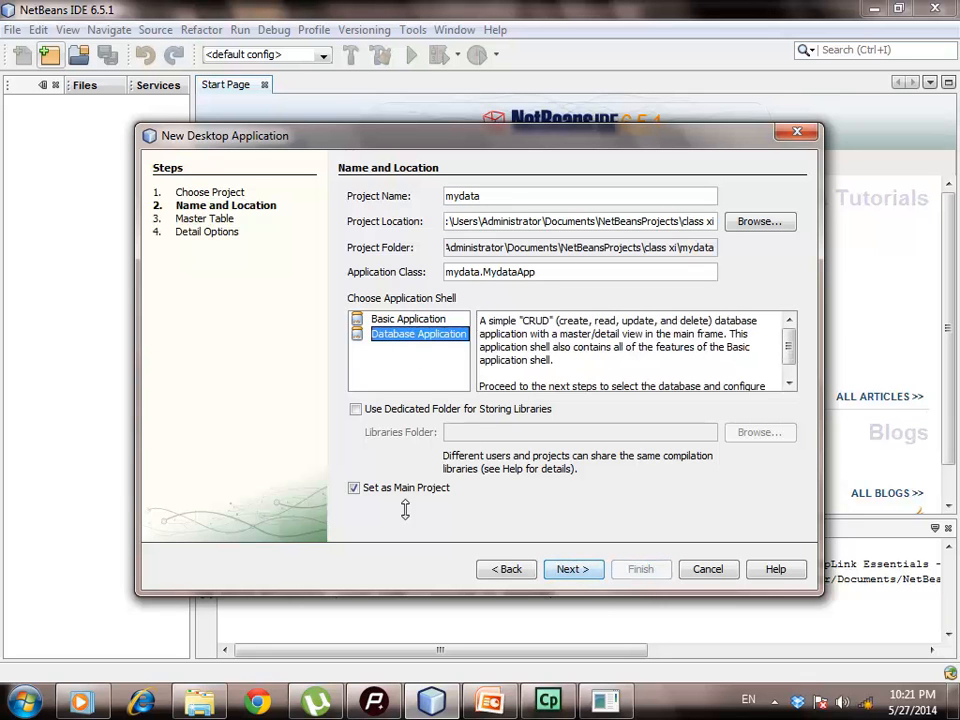
{"action": "left_click", "coordinate": [355, 489]}
{"action": "left_click", "coordinate": [355, 489]}
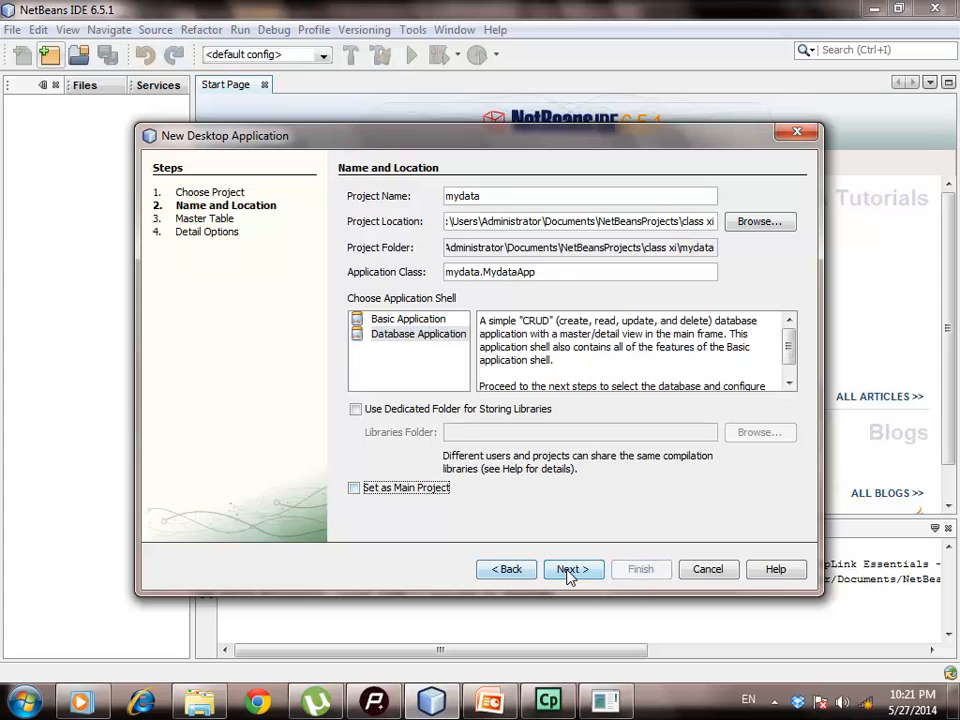
{"action": "left_click", "coordinate": [569, 576]}
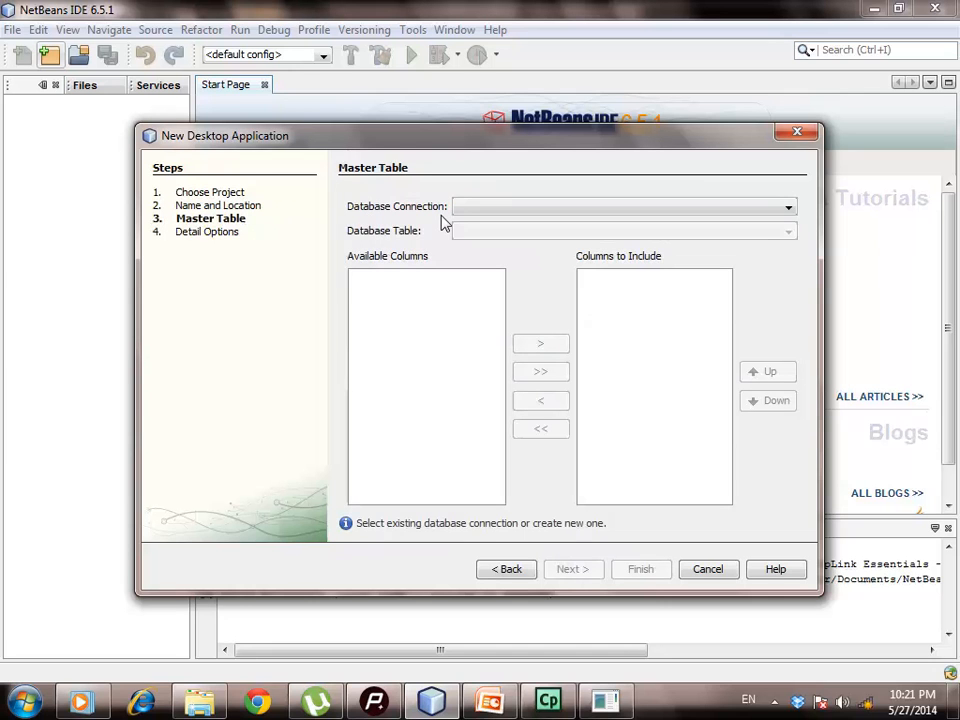
Start a new database connection using the MySQL (Connector/J driver) with host localhost and port 3306
{"action": "left_click", "coordinate": [790, 208]}
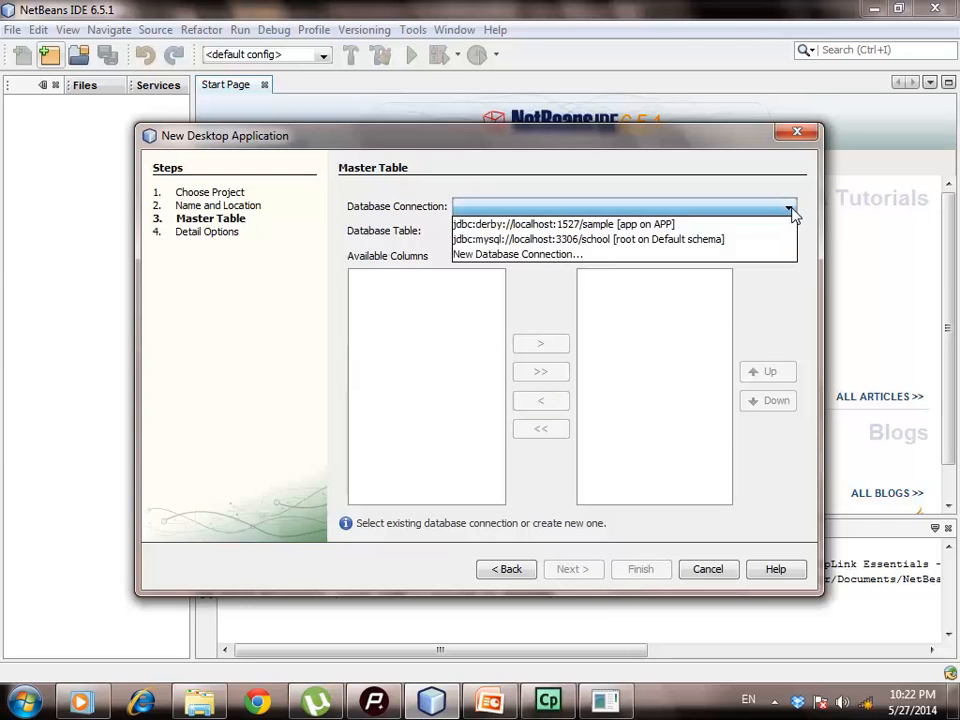
{"action": "left_click", "coordinate": [549, 256]}
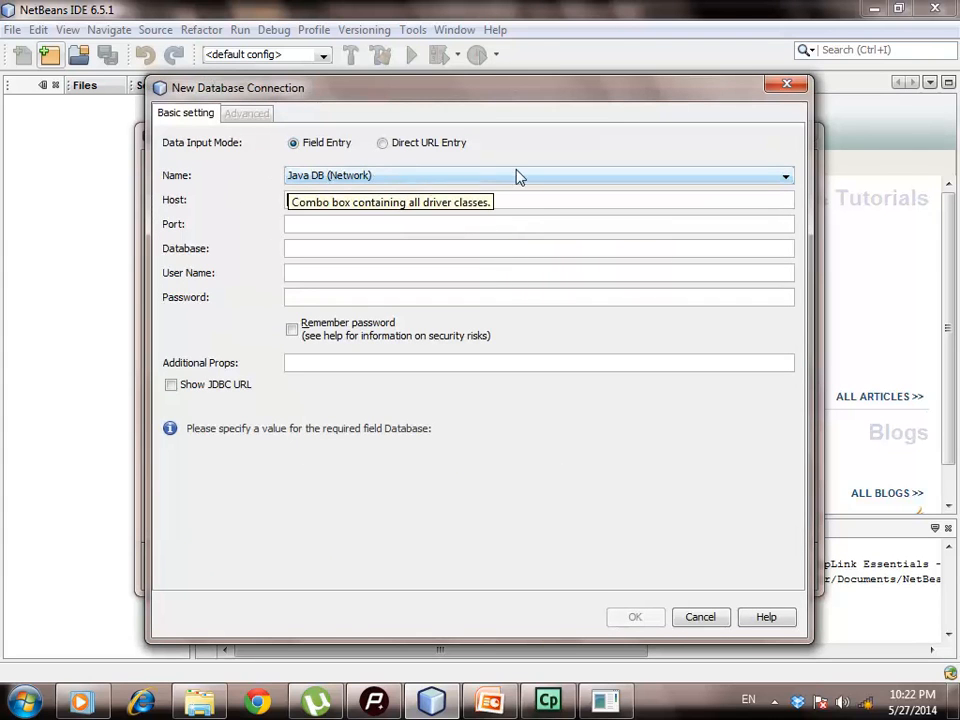
{"action": "left_click", "coordinate": [787, 180]}
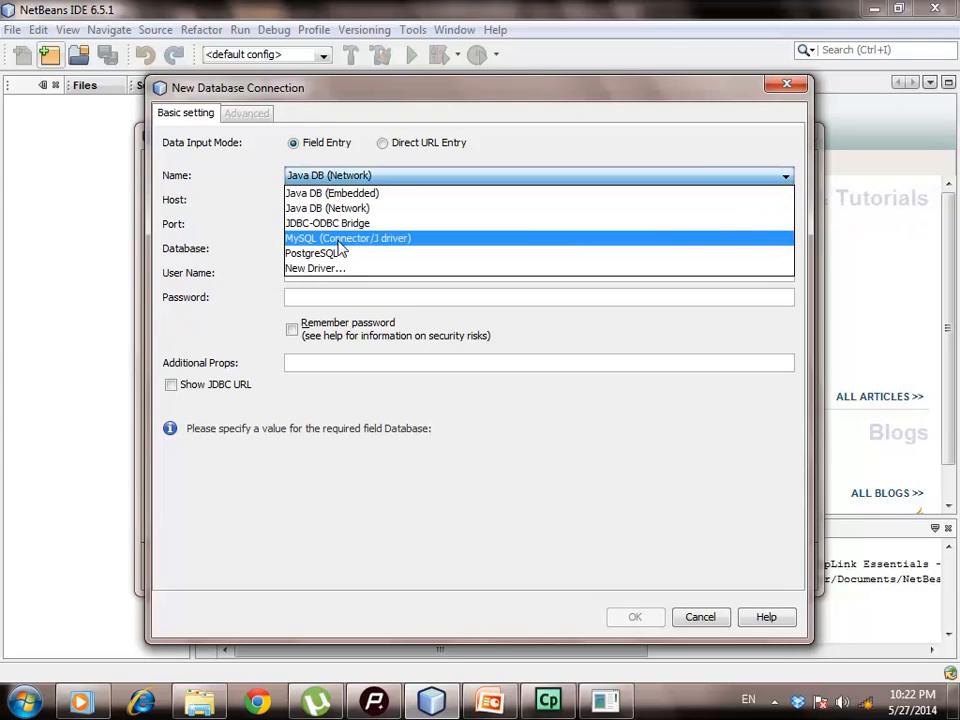
{"action": "left_click", "coordinate": [403, 240]}
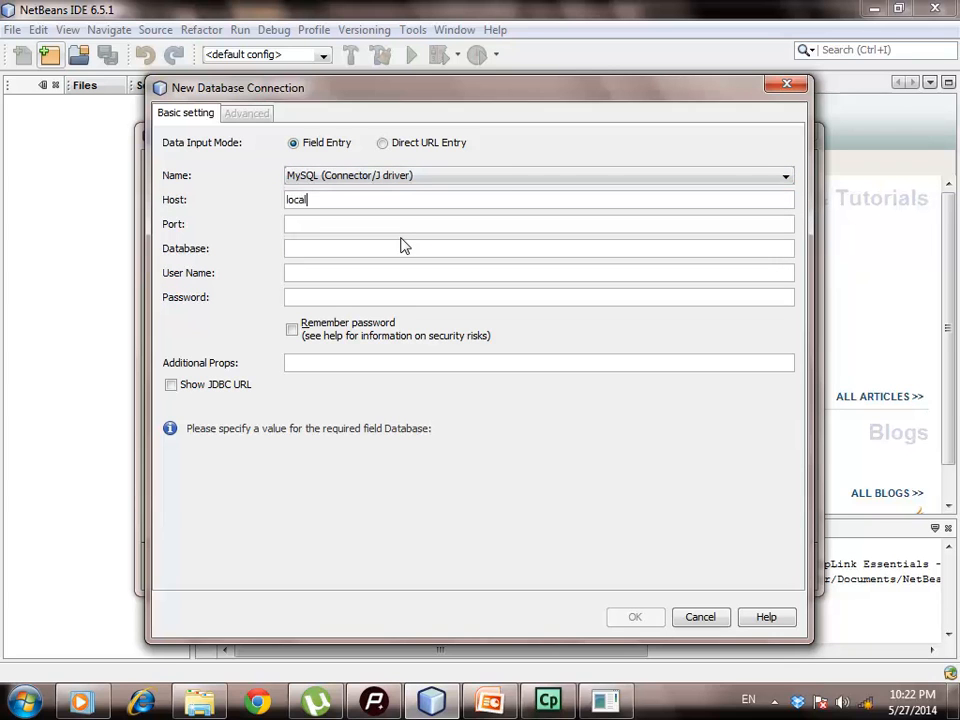
{"action": "type", "text": "localhost"}
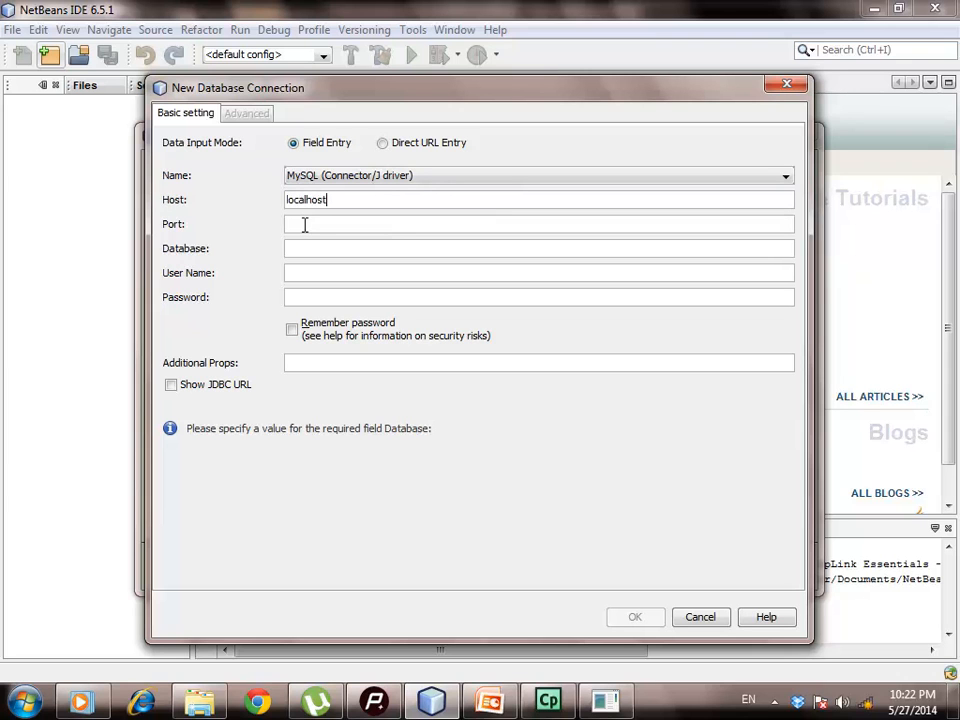
{"action": "type", "text": "3306"}
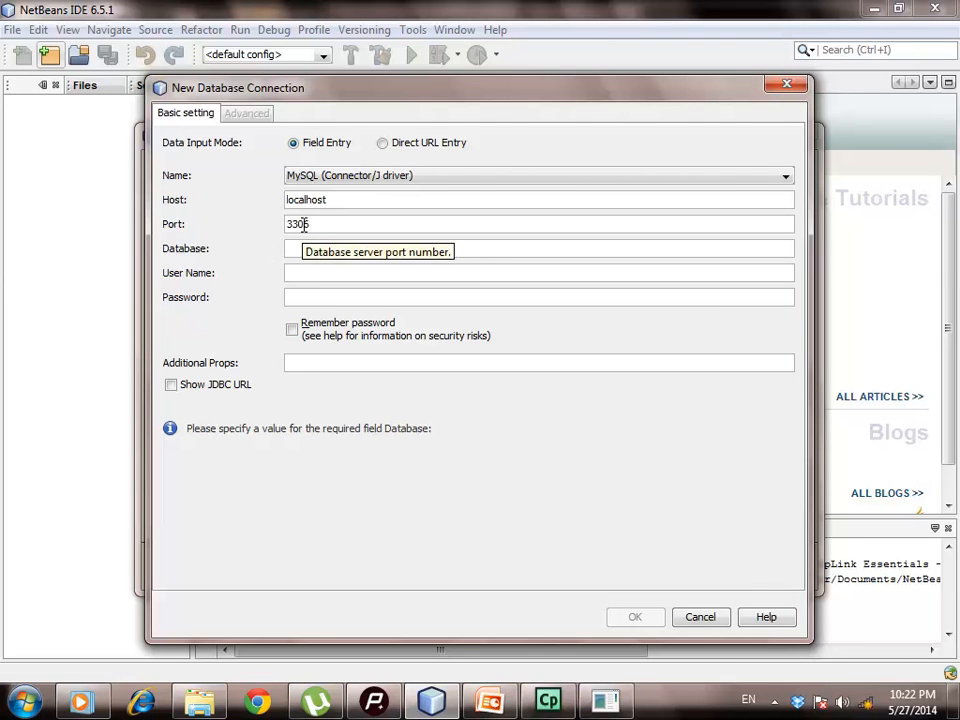
Set the connection's database to school and user name to root, and enter the database password
{"action": "left_click", "coordinate": [304, 248]}
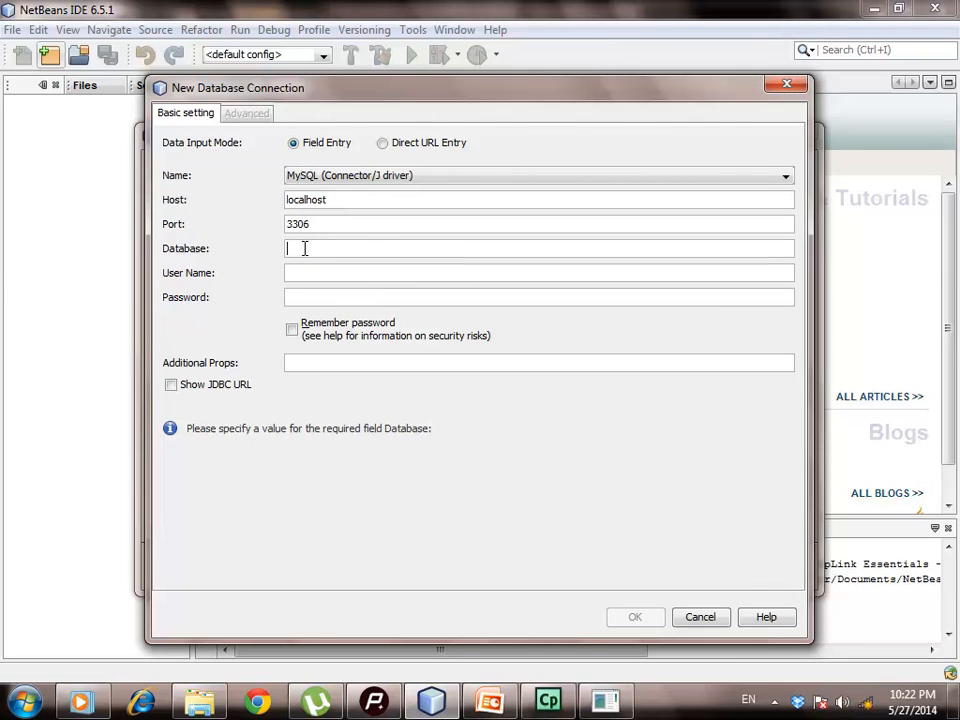
{"action": "type", "text": "school"}
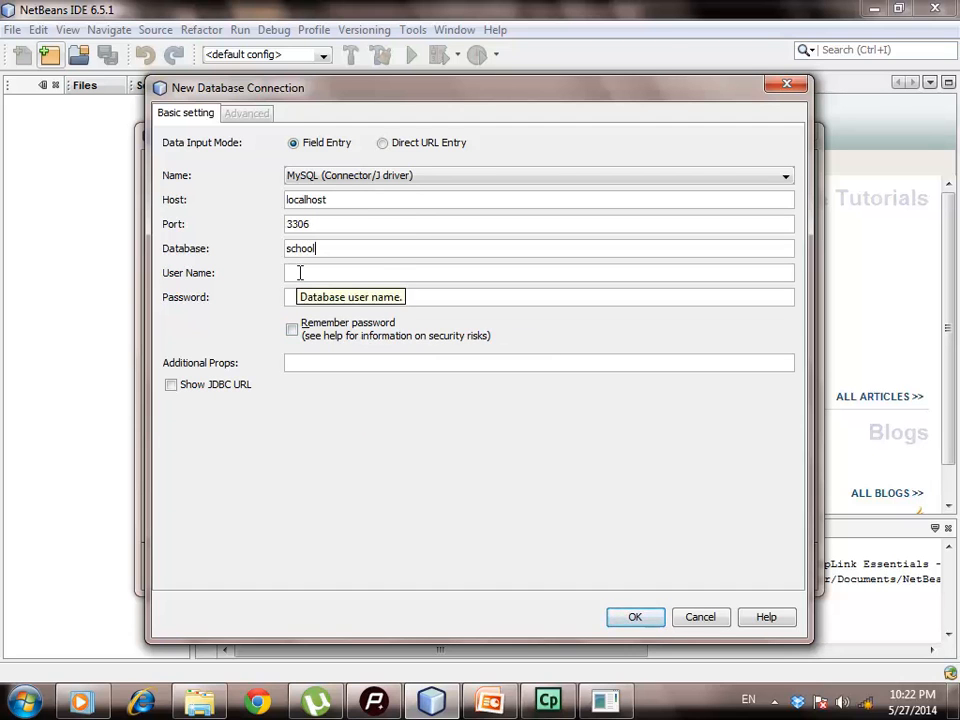
{"action": "left_click", "coordinate": [299, 272]}
{"action": "type", "text": "root"}
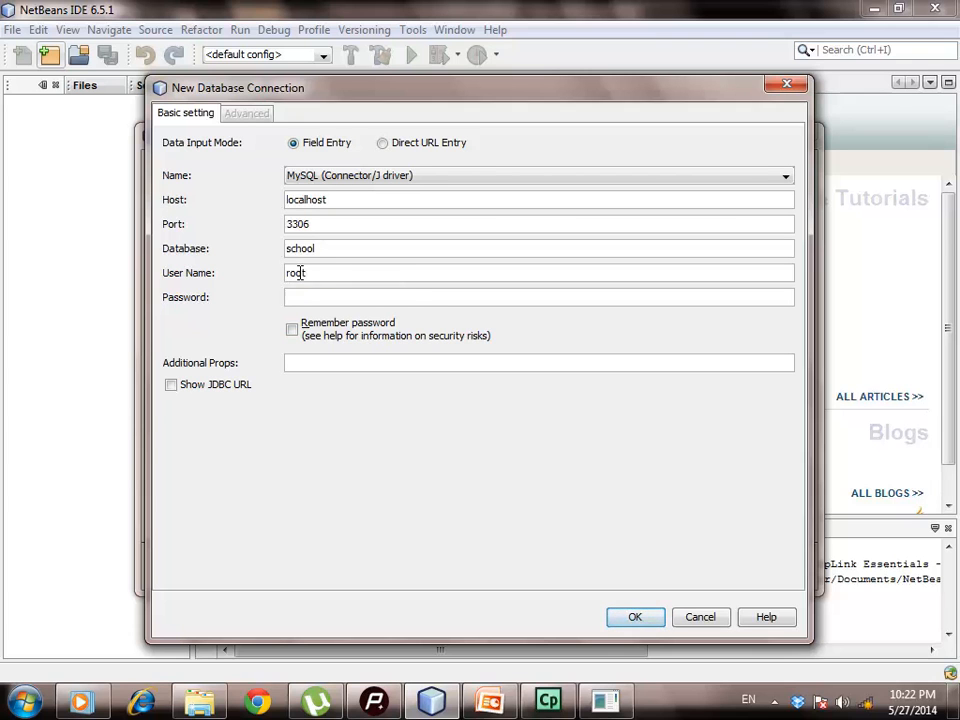
{"action": "left_click", "coordinate": [300, 296]}
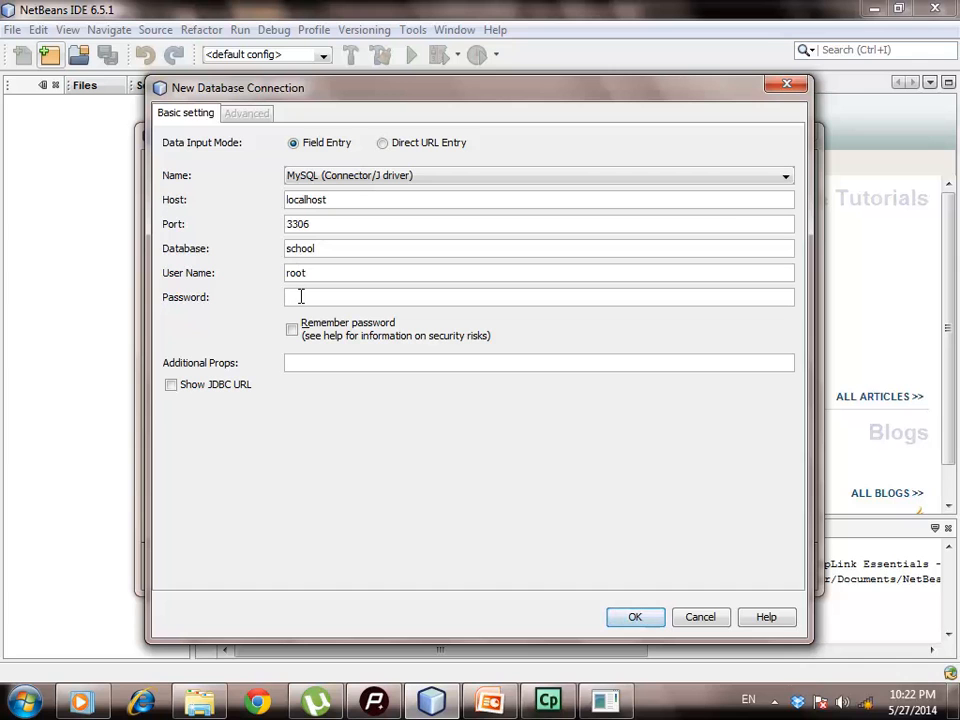
{"action": "type", "text": "r"}
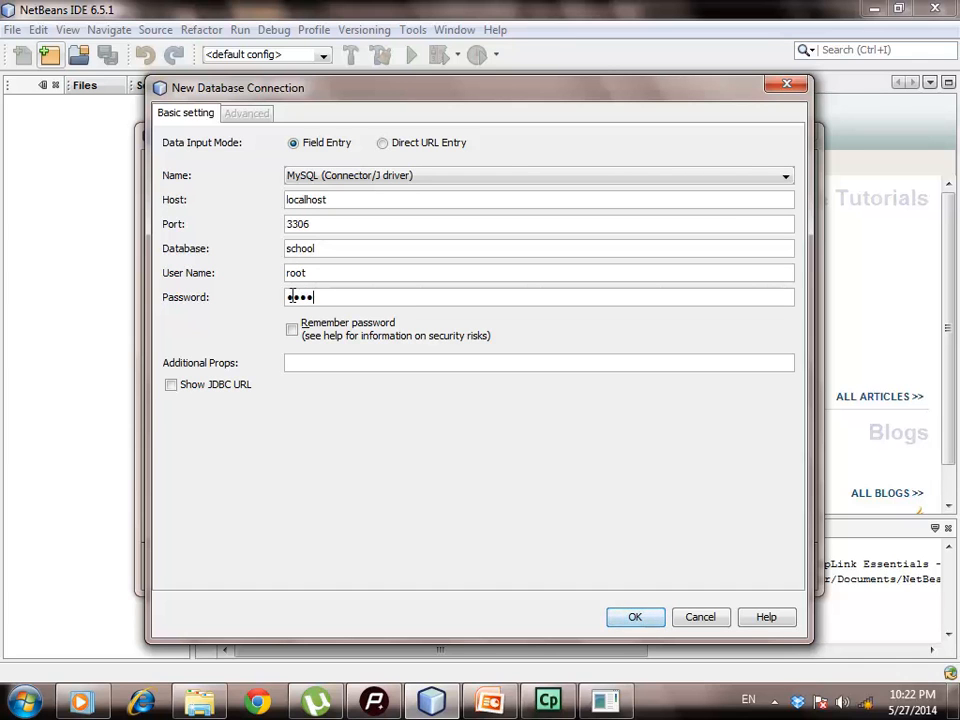
Try to add the new connection with the password remembered and the JDBC URL shown
{"action": "left_click", "coordinate": [291, 329]}
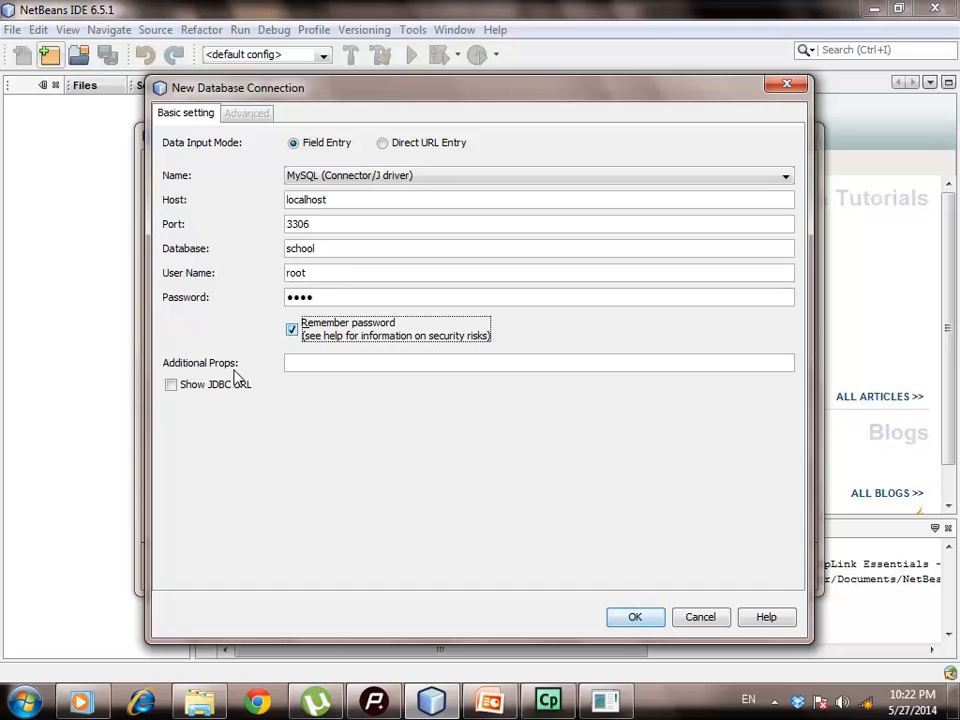
{"action": "left_click", "coordinate": [171, 386]}
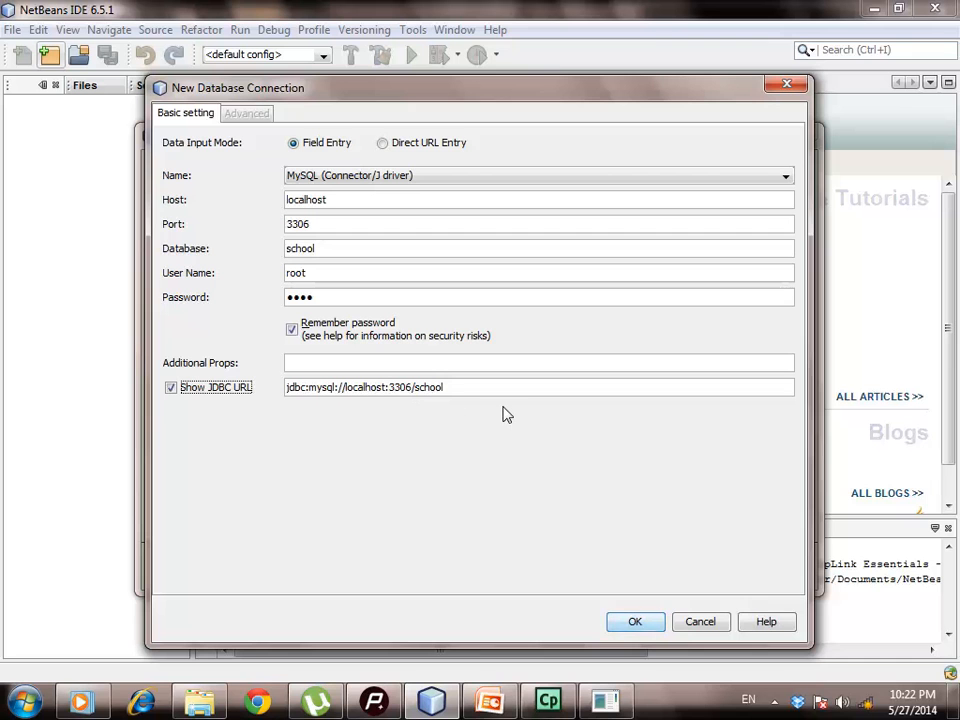
{"action": "left_click", "coordinate": [632, 625]}
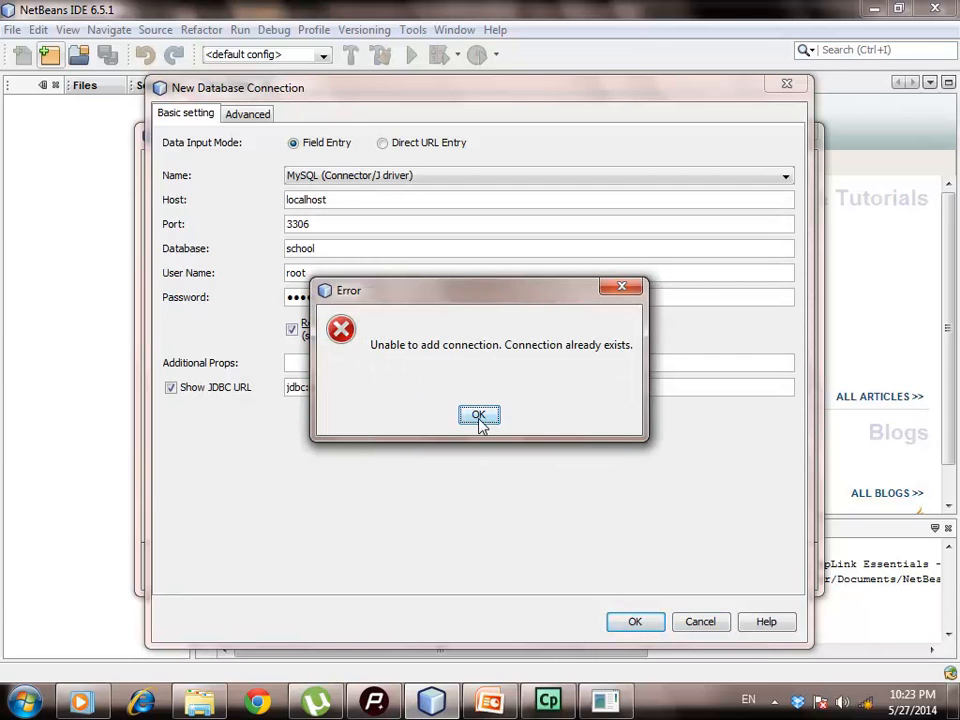
{"action": "left_click", "coordinate": [479, 416]}
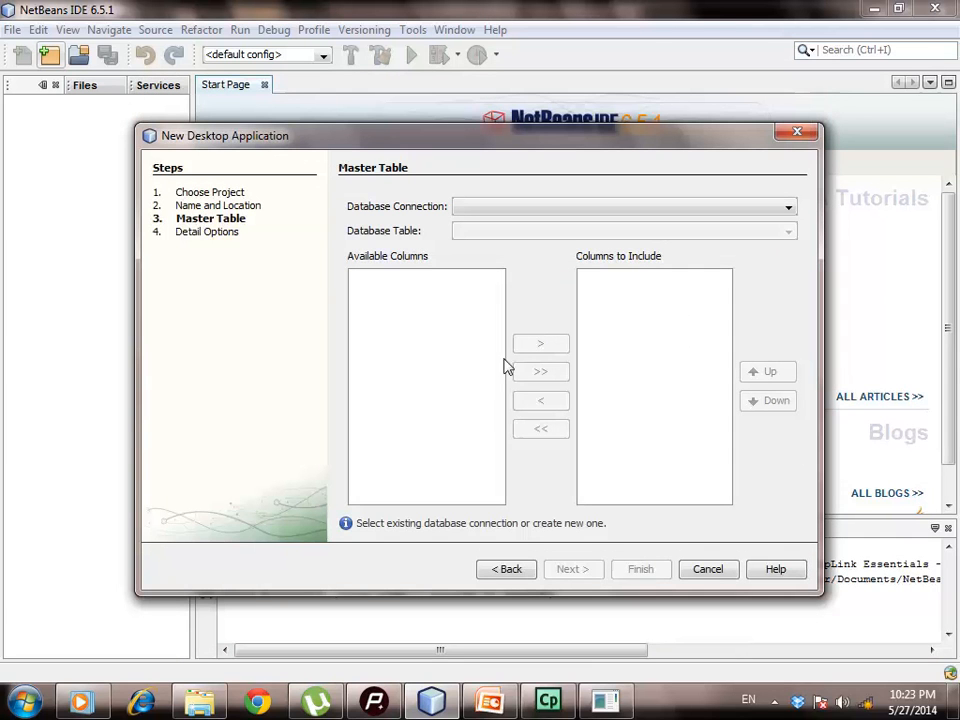
Select the existing connection jdbc:mysql://localhost:3306/school and set the database table to student
{"action": "left_click", "coordinate": [789, 209]}
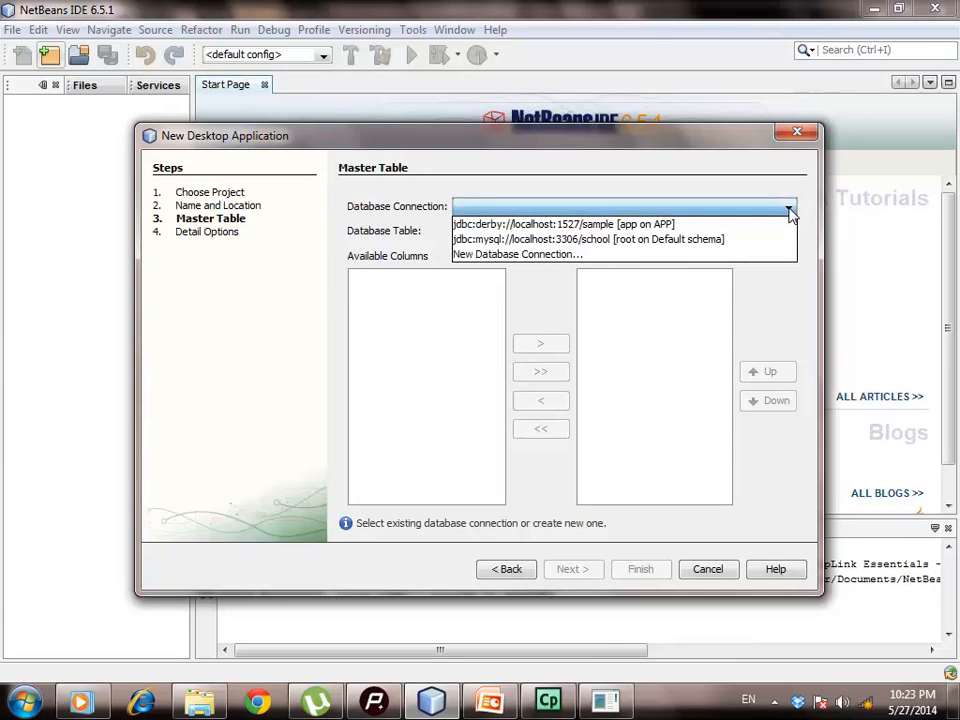
{"action": "left_click", "coordinate": [659, 240]}
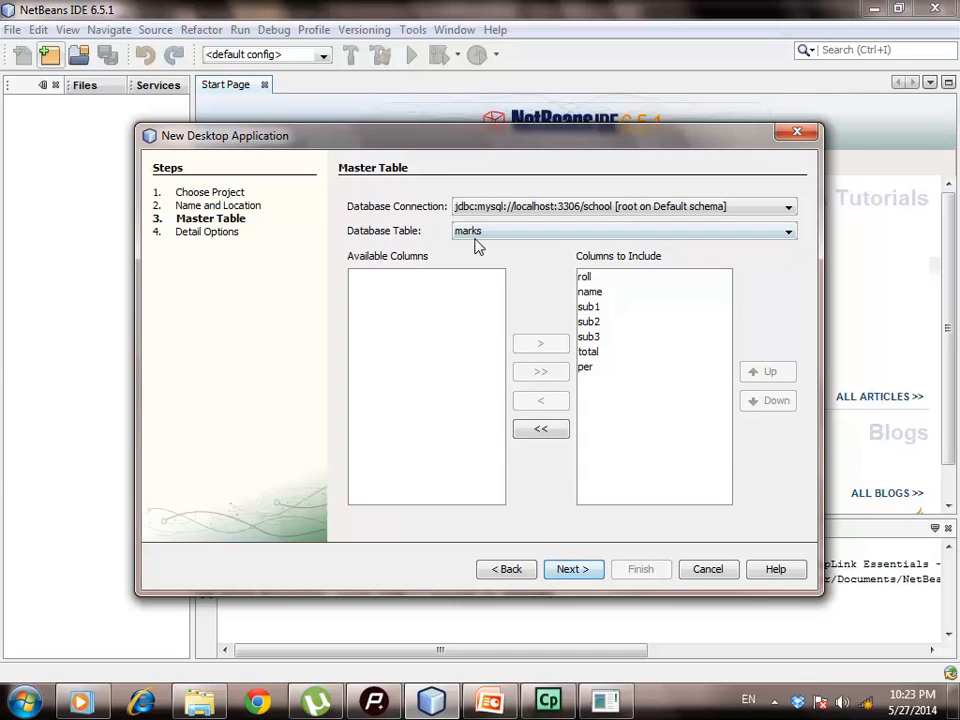
{"action": "left_click", "coordinate": [788, 233]}
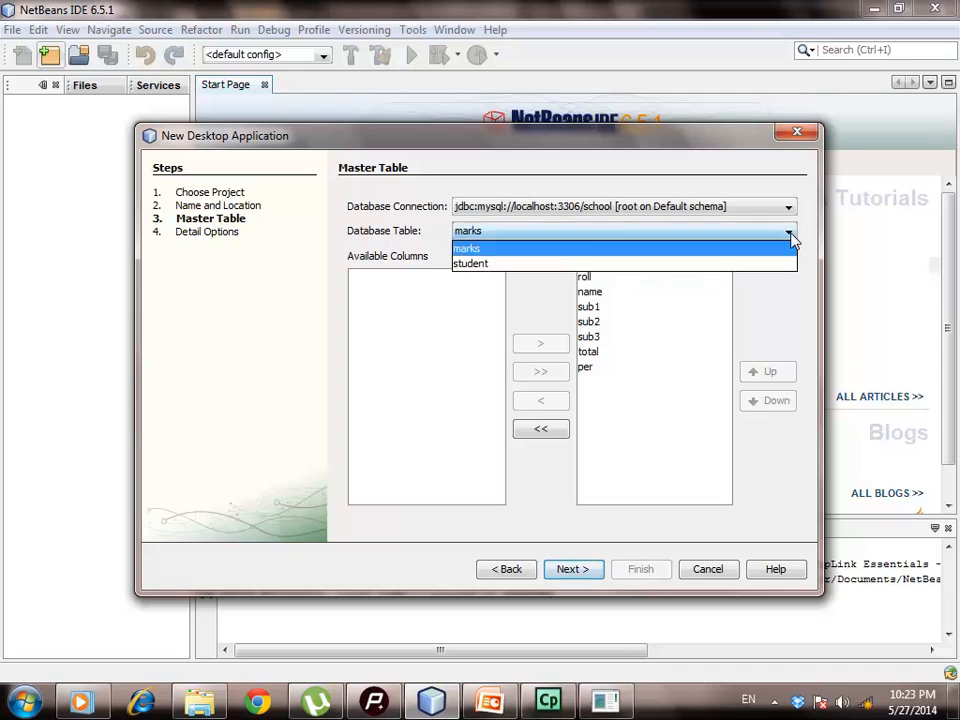
{"action": "left_click", "coordinate": [467, 264]}
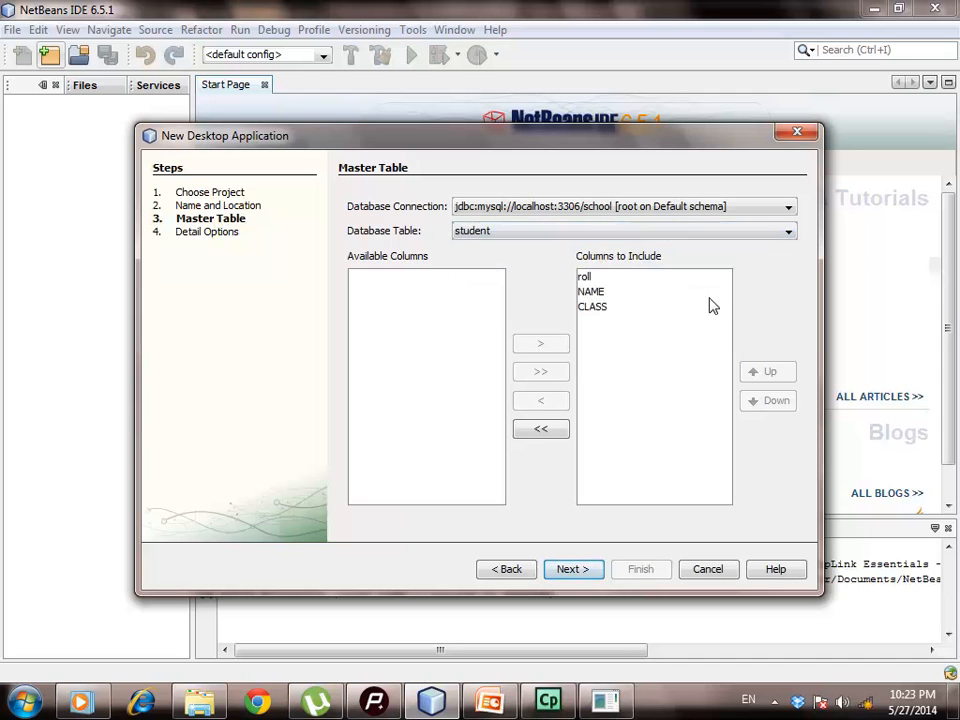
View the columns of the marks table and set the database table back to student
{"action": "left_click", "coordinate": [789, 233]}
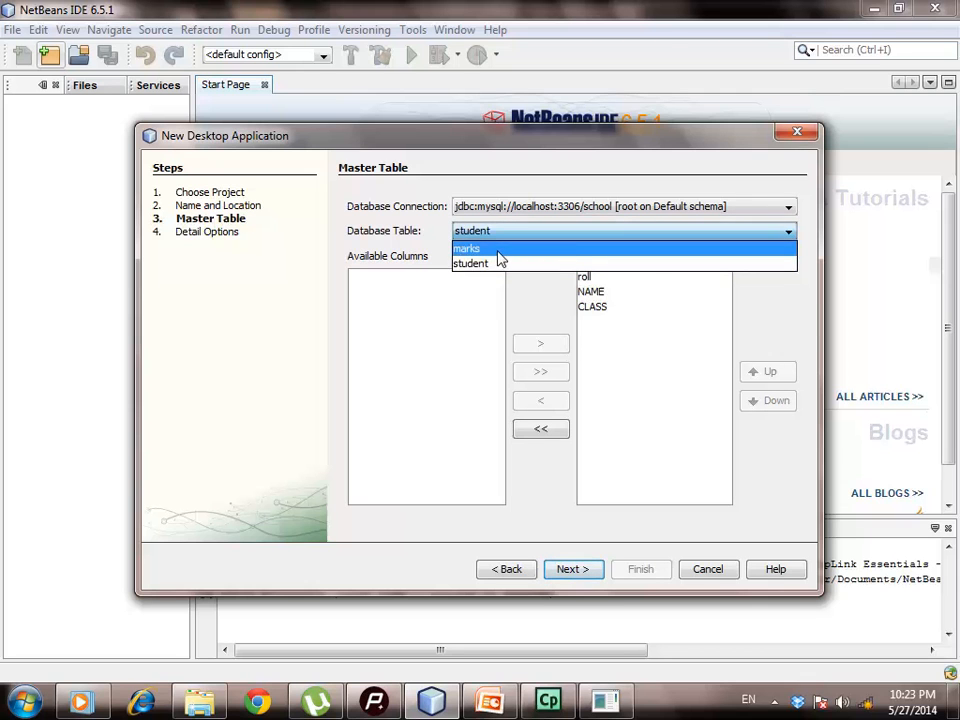
{"action": "left_click", "coordinate": [498, 250]}
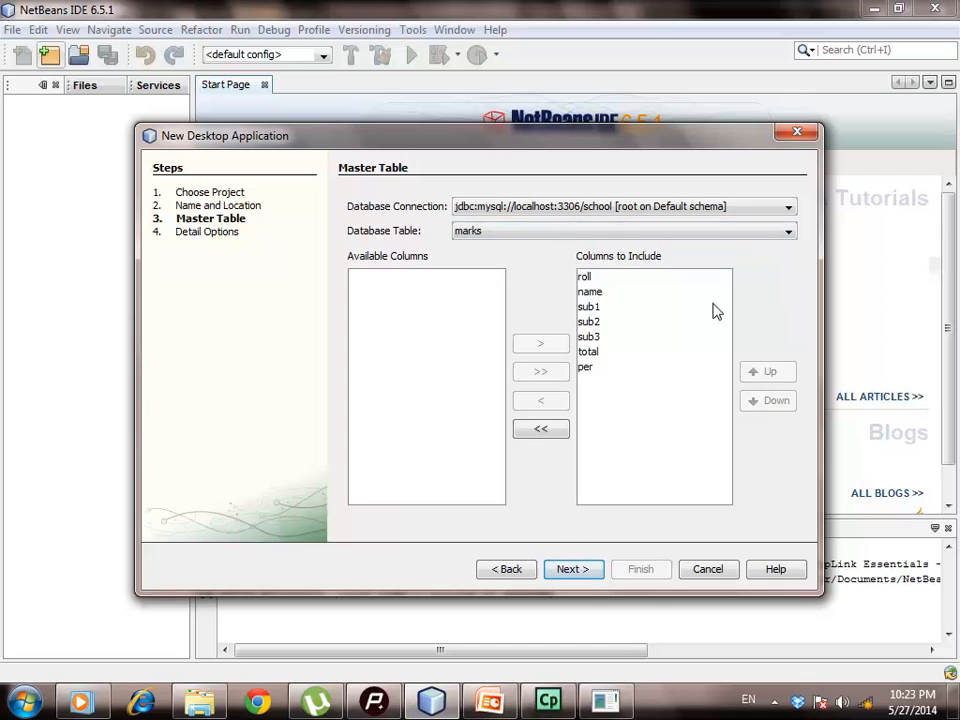
{"action": "left_click", "coordinate": [789, 236]}
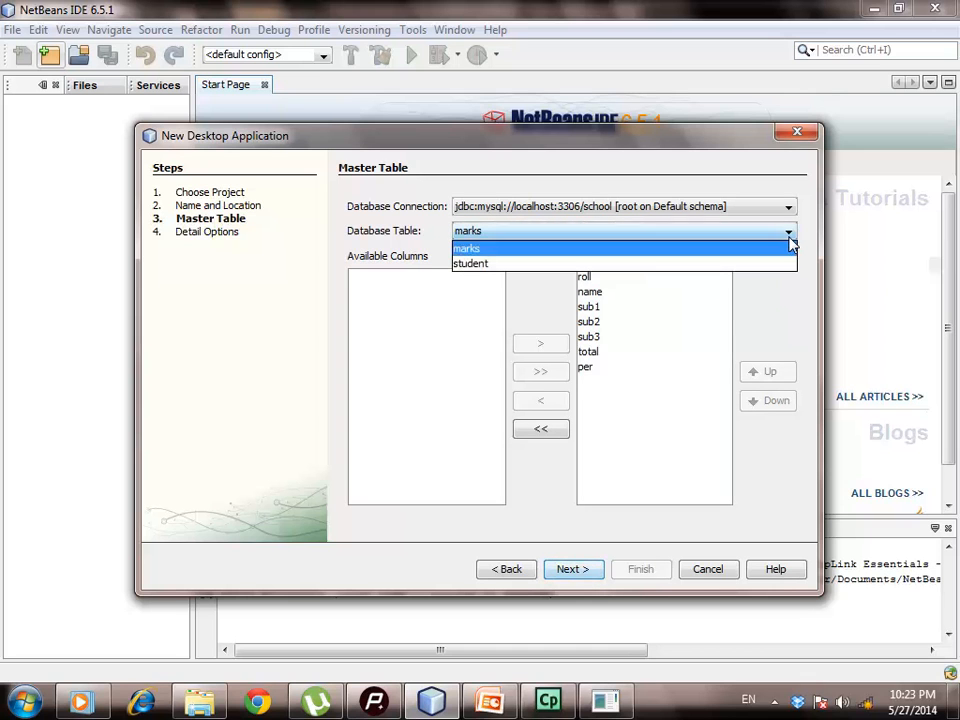
{"action": "left_click", "coordinate": [585, 264]}
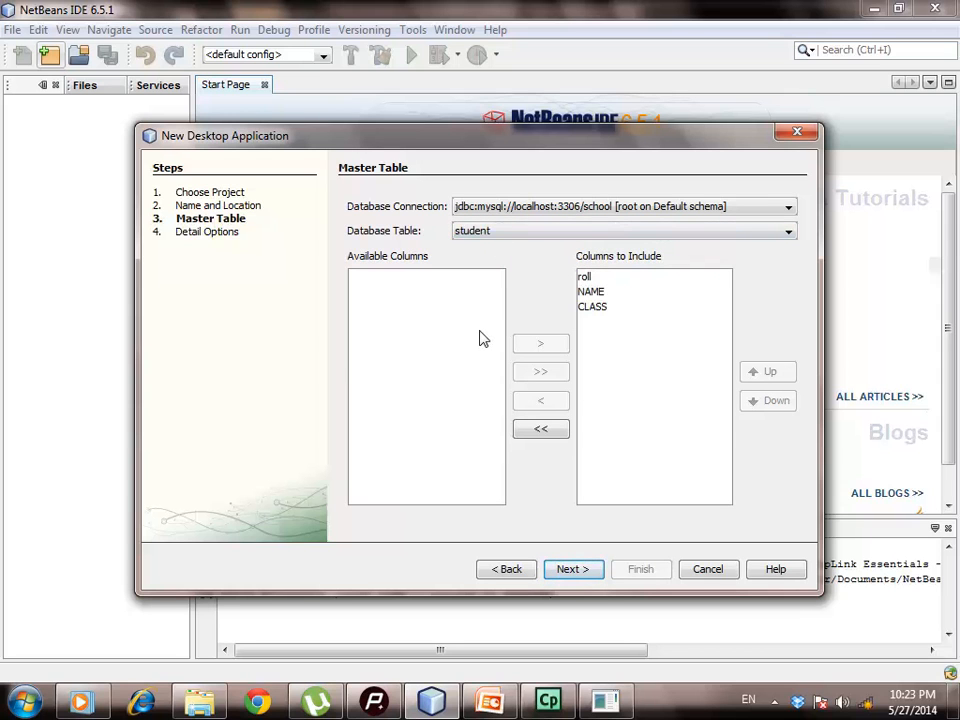
Remove all columns from the included list and add roll, NAME and CLASS back one by one
{"action": "left_click", "coordinate": [538, 432]}
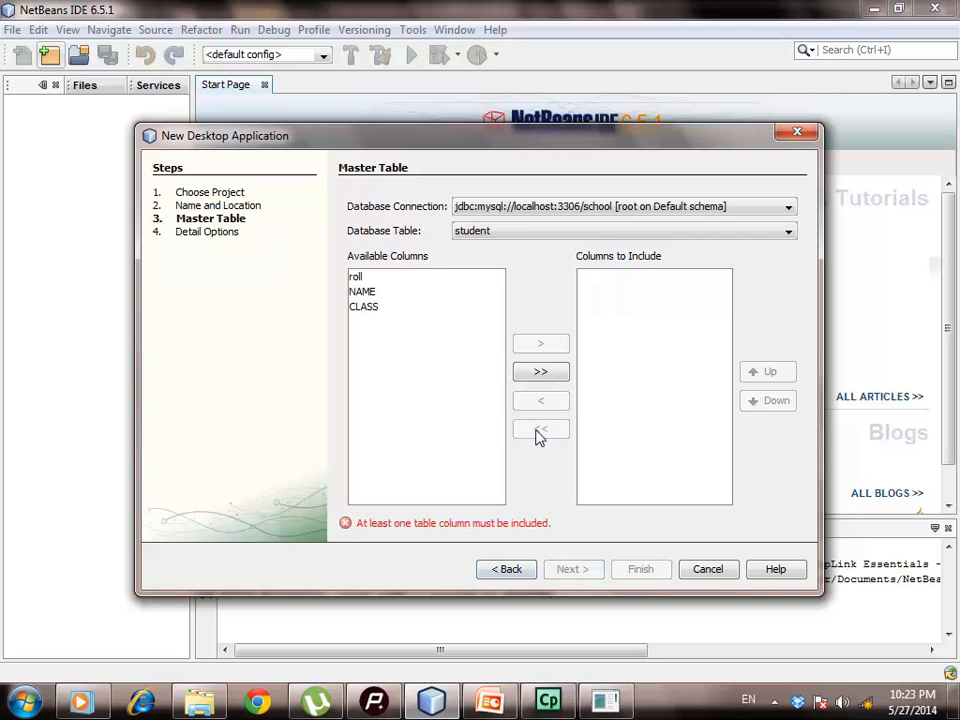
{"action": "left_click", "coordinate": [360, 278]}
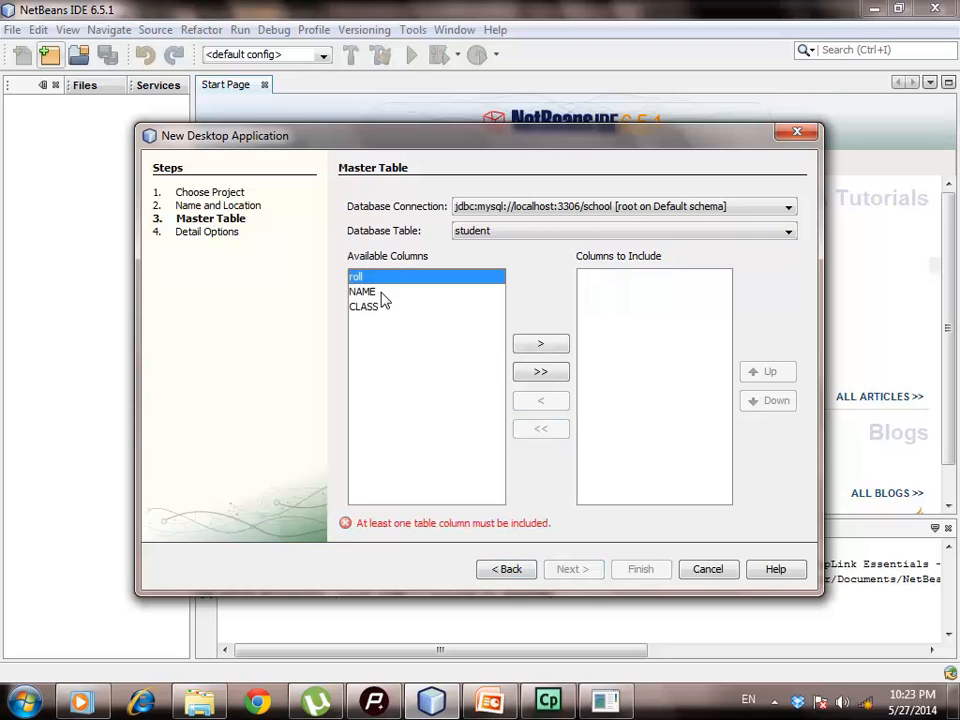
{"action": "left_click", "coordinate": [554, 346]}
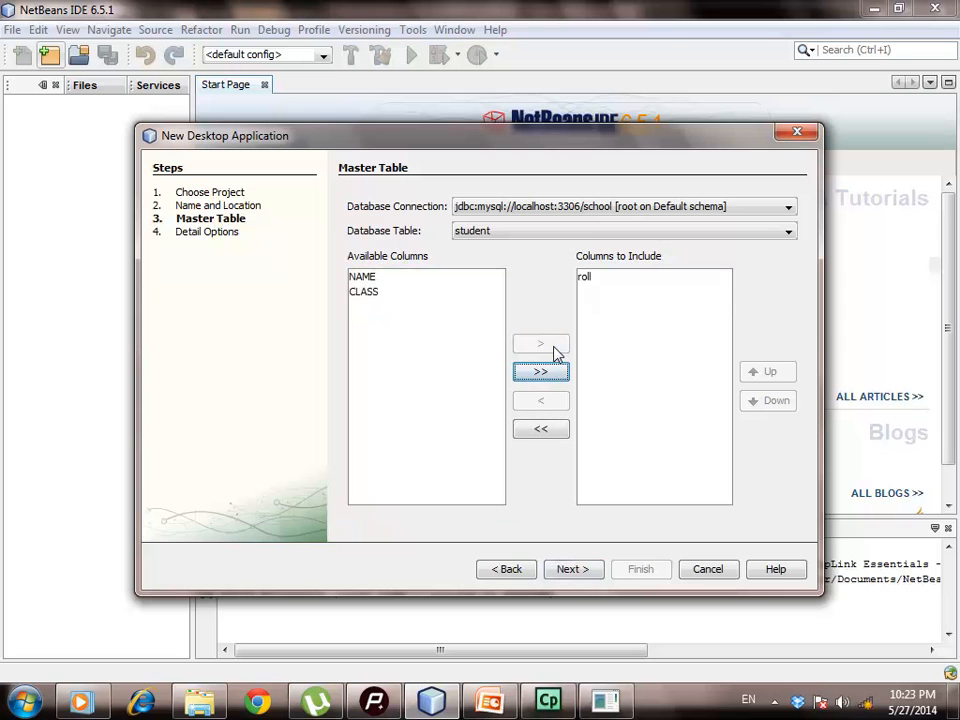
{"action": "left_click", "coordinate": [368, 280]}
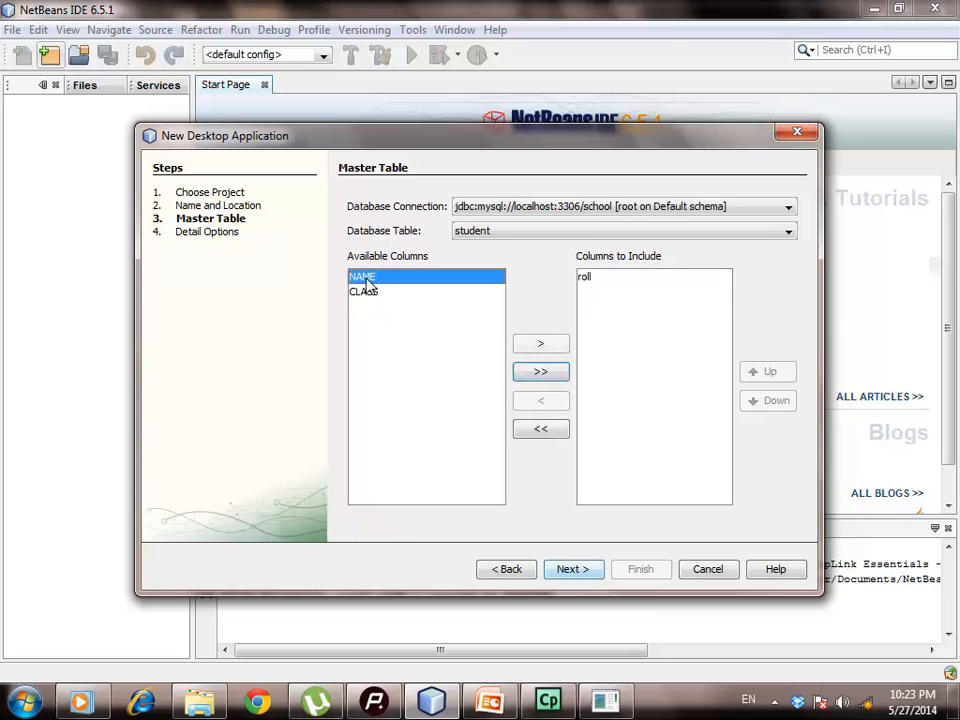
{"action": "left_click", "coordinate": [541, 345]}
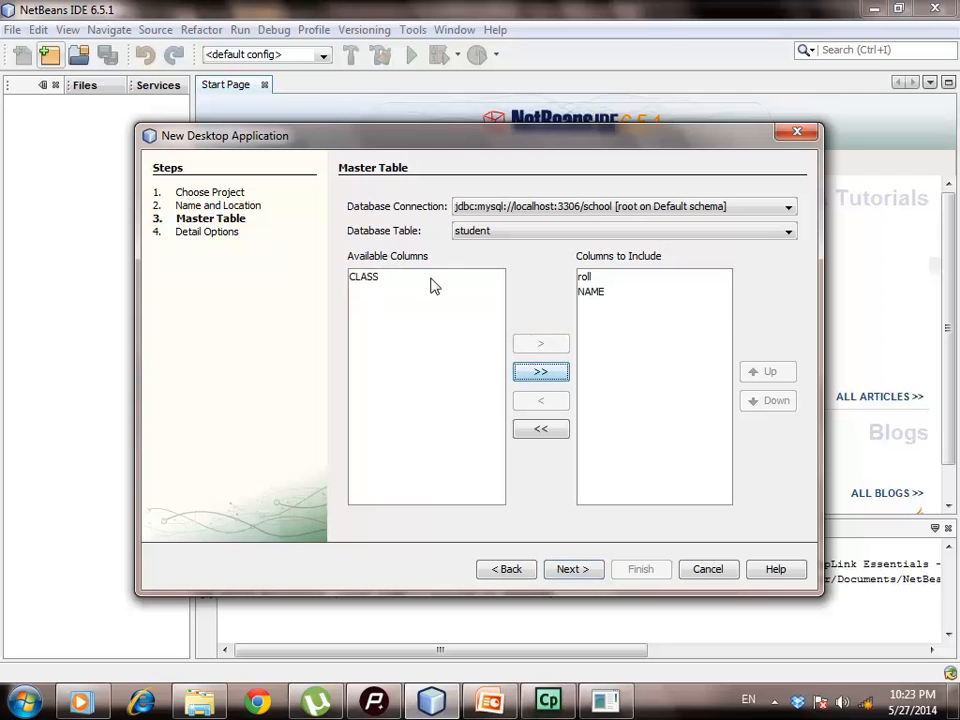
{"action": "left_click", "coordinate": [372, 280]}
{"action": "left_click", "coordinate": [541, 346]}
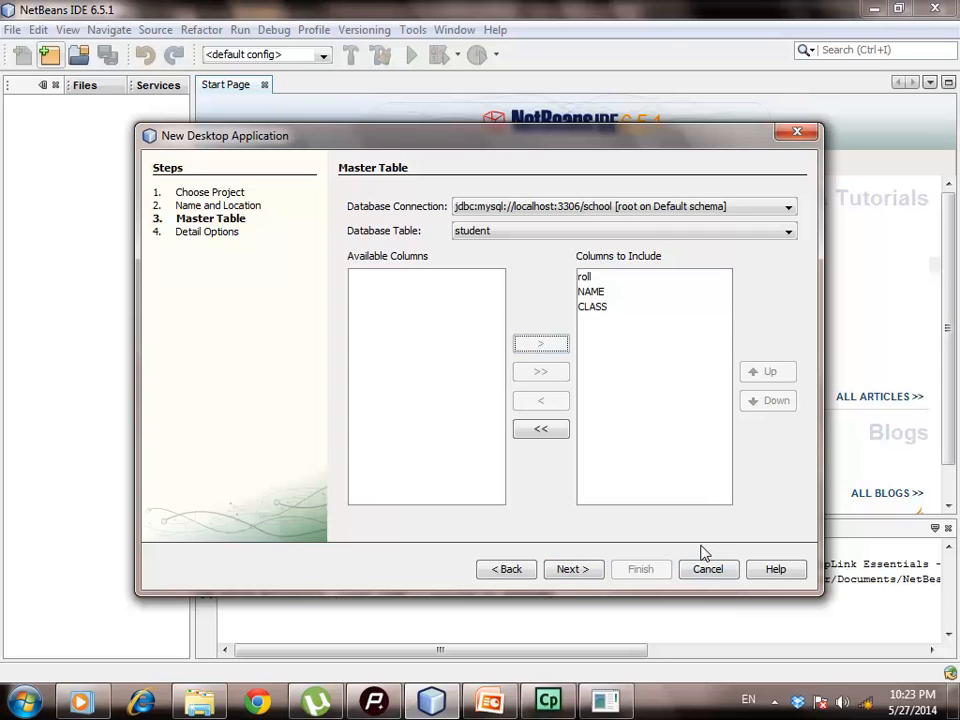
Continue to the detail options and finish creating the project with the detail area as Textfields
{"action": "left_click", "coordinate": [572, 569]}
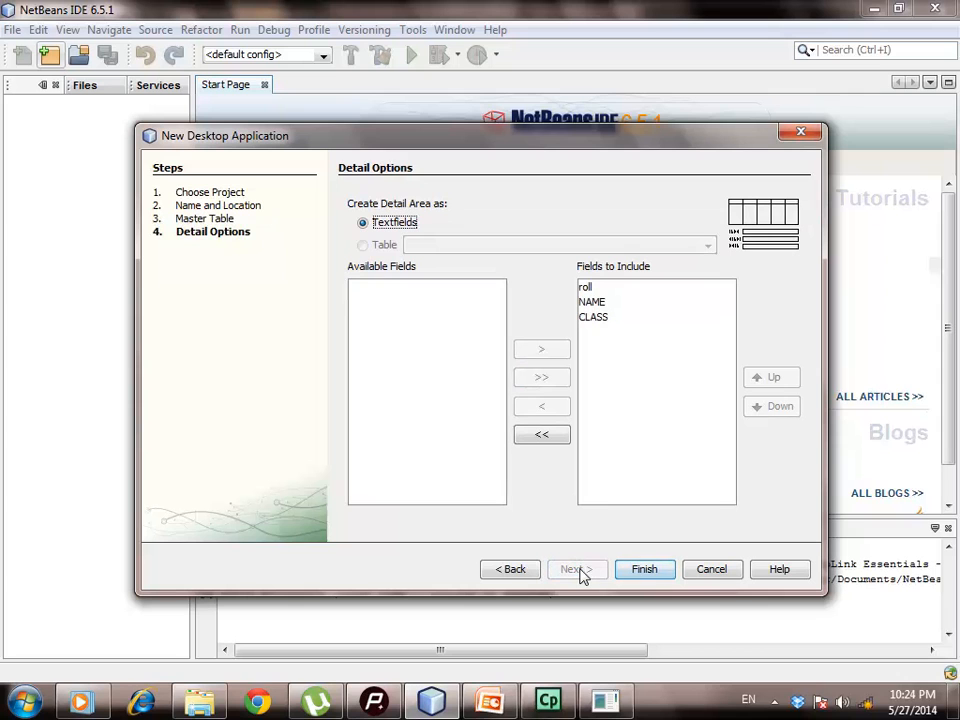
{"action": "left_click", "coordinate": [642, 570]}
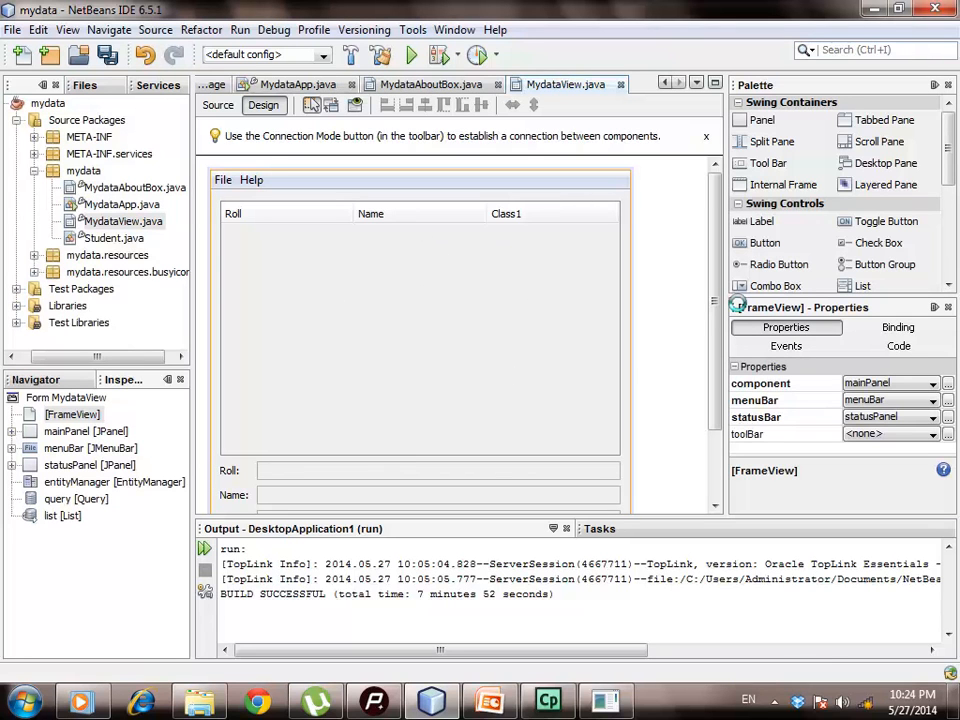
Look over the generated MydataView form, save all files and run the mydata project
{"action": "left_click_drag", "start_coordinate": [716, 308], "coordinate": [716, 418]}
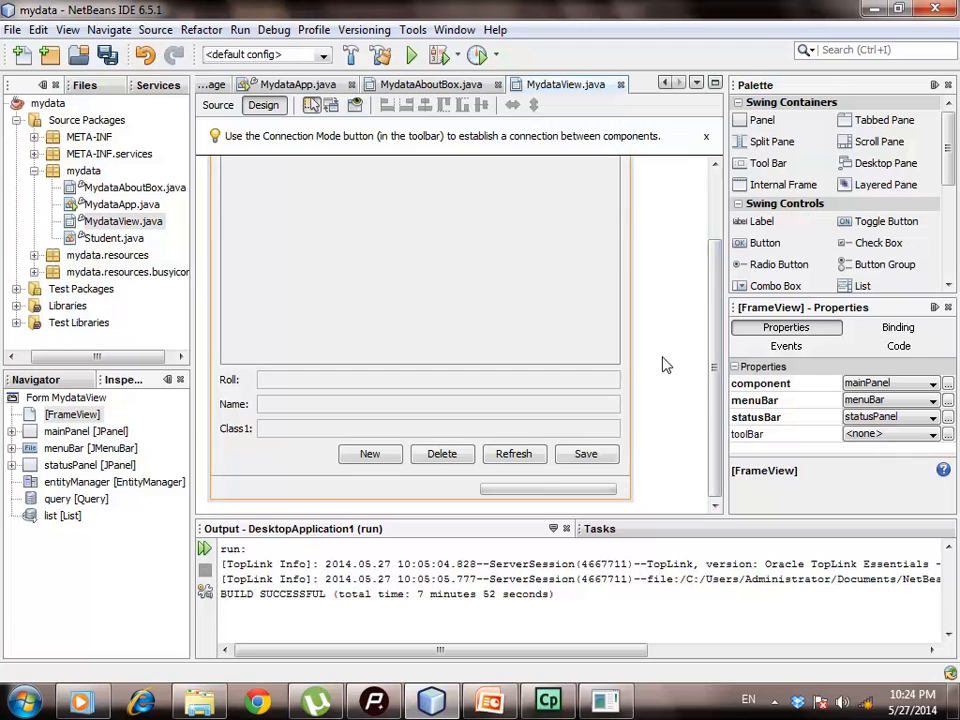
{"action": "left_click_drag", "start_coordinate": [716, 412], "coordinate": [703, 289]}
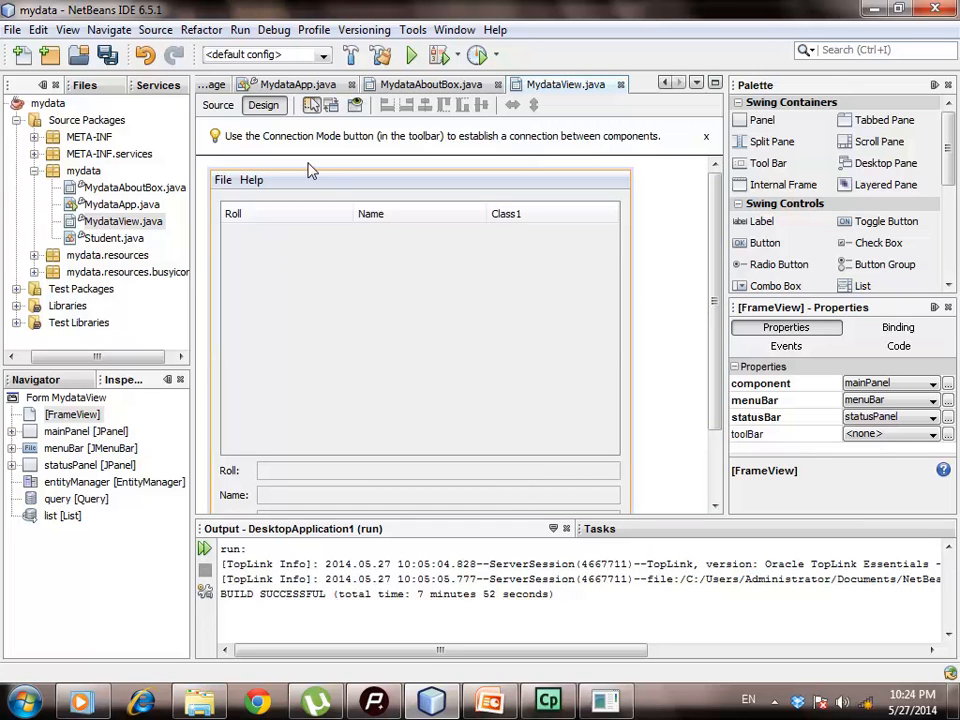
{"action": "left_click", "coordinate": [109, 57]}
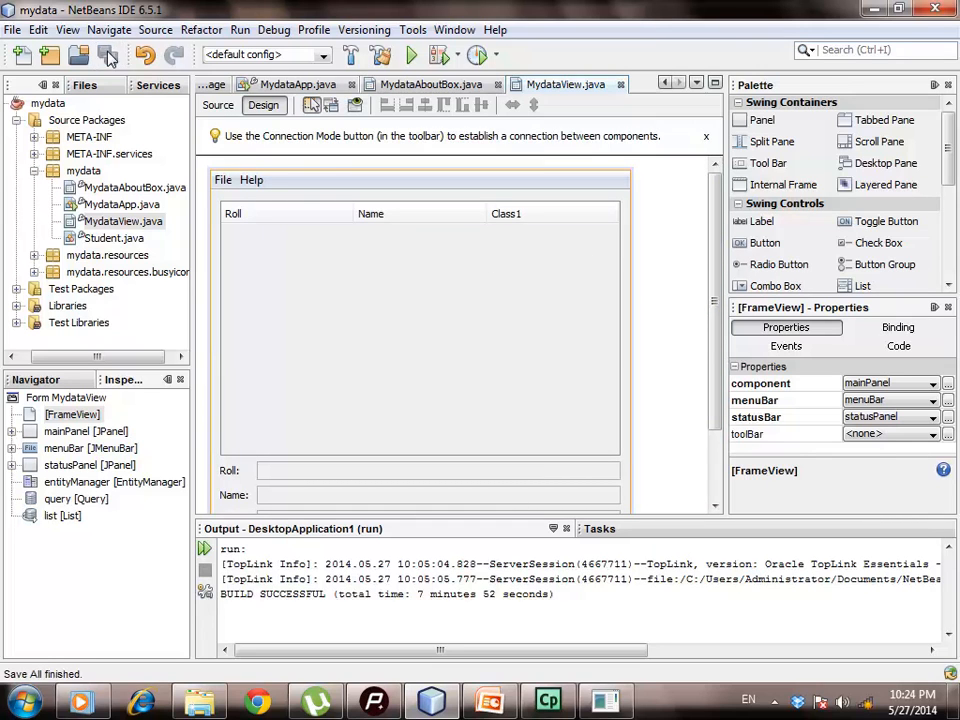
{"action": "left_click", "coordinate": [411, 57]}
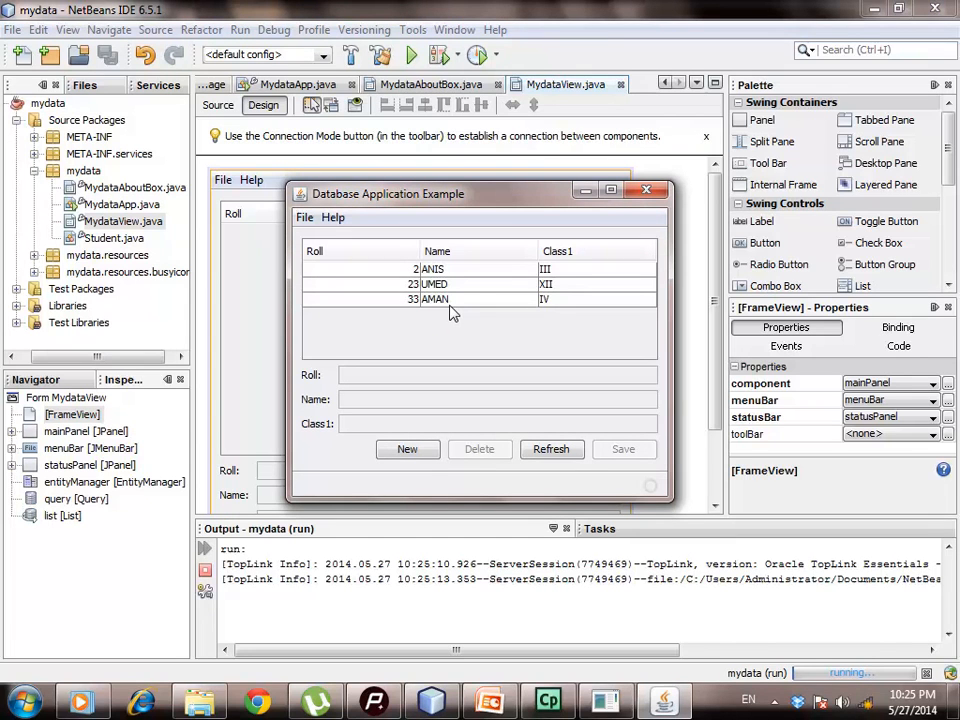
Switch to the MySQL console and list all student records with select * from student;
{"action": "left_click", "coordinate": [605, 700]}
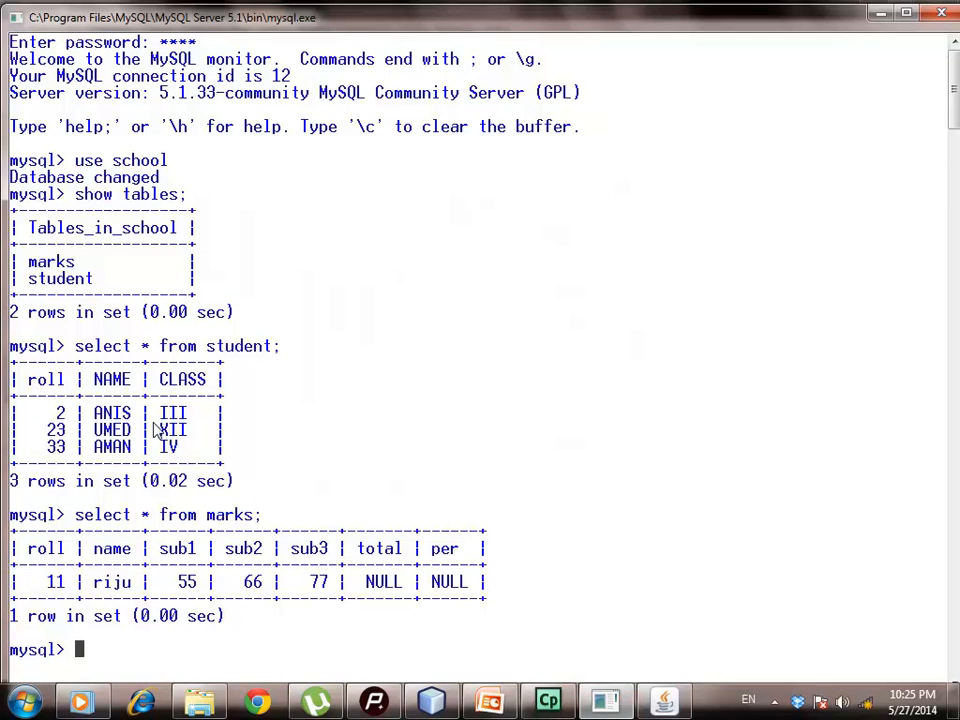
{"action": "type", "text": "selct"}
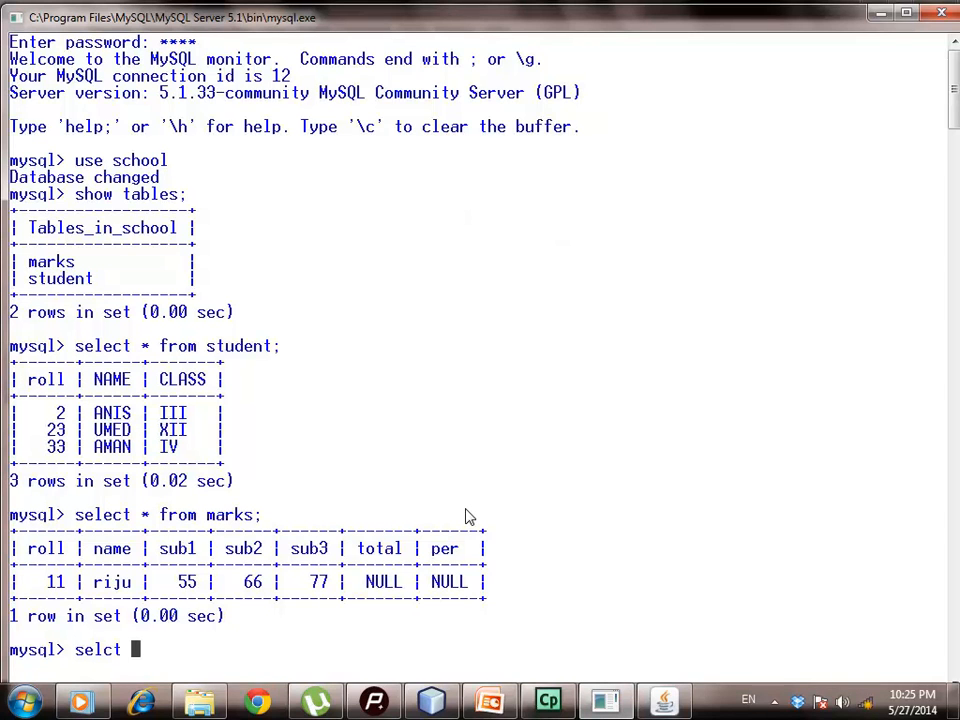
{"action": "key", "text": "BackSpace"}
{"action": "key", "text": "BackSpace"}
{"action": "key", "text": "BackSpace"}
{"action": "type", "text": "ect * from student"}
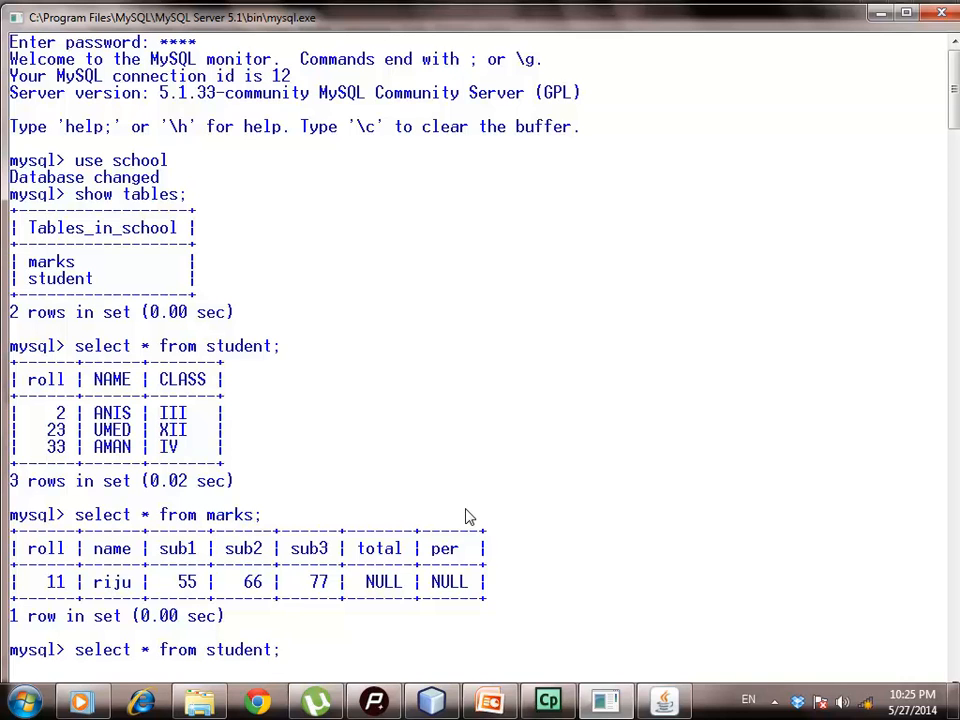
{"action": "type", "text": ";"}
{"action": "key", "text": "Return"}
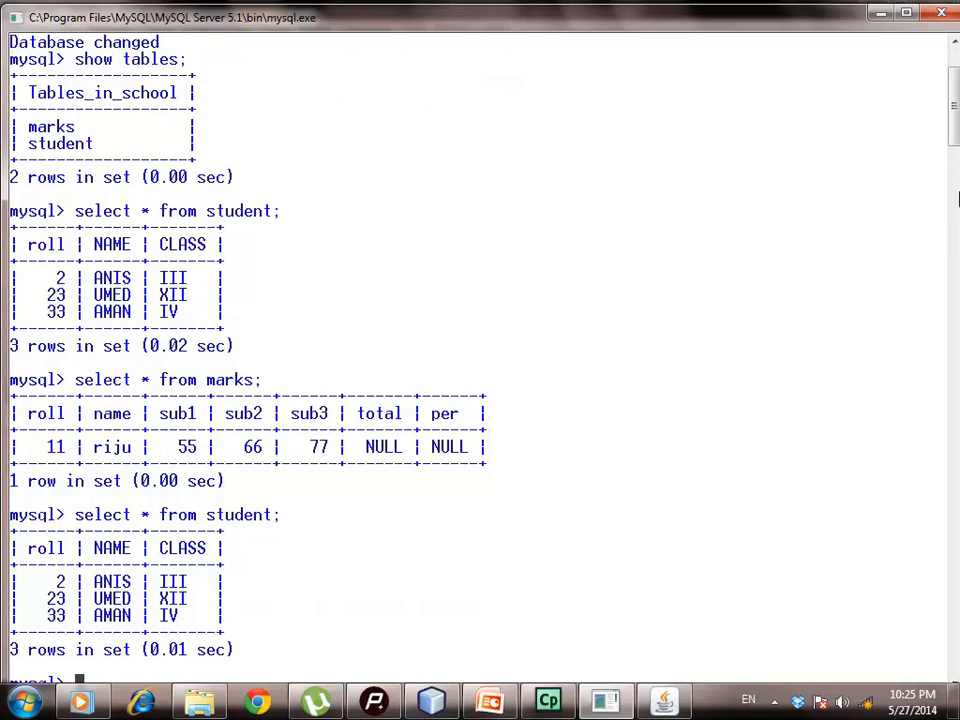
{"action": "scroll", "coordinate": [683, 406], "scroll_direction": "down", "scroll_amount": 5}
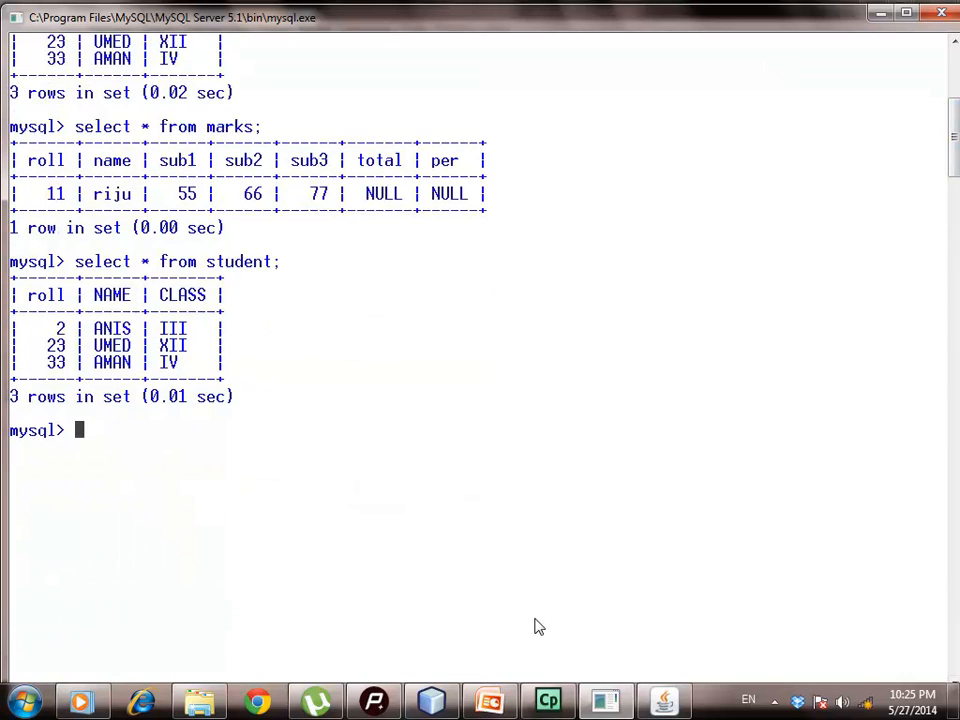
In the running Database Application Example, add a record with roll 66, the student's name and class BA, and save it
{"action": "left_click", "coordinate": [664, 702]}
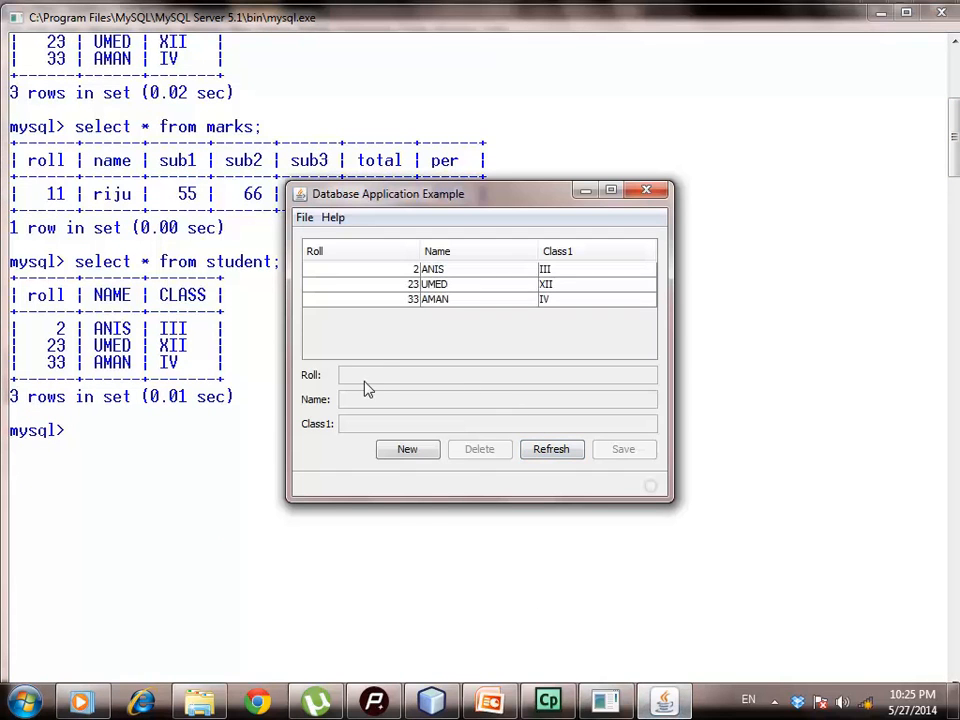
{"action": "left_click", "coordinate": [405, 452]}
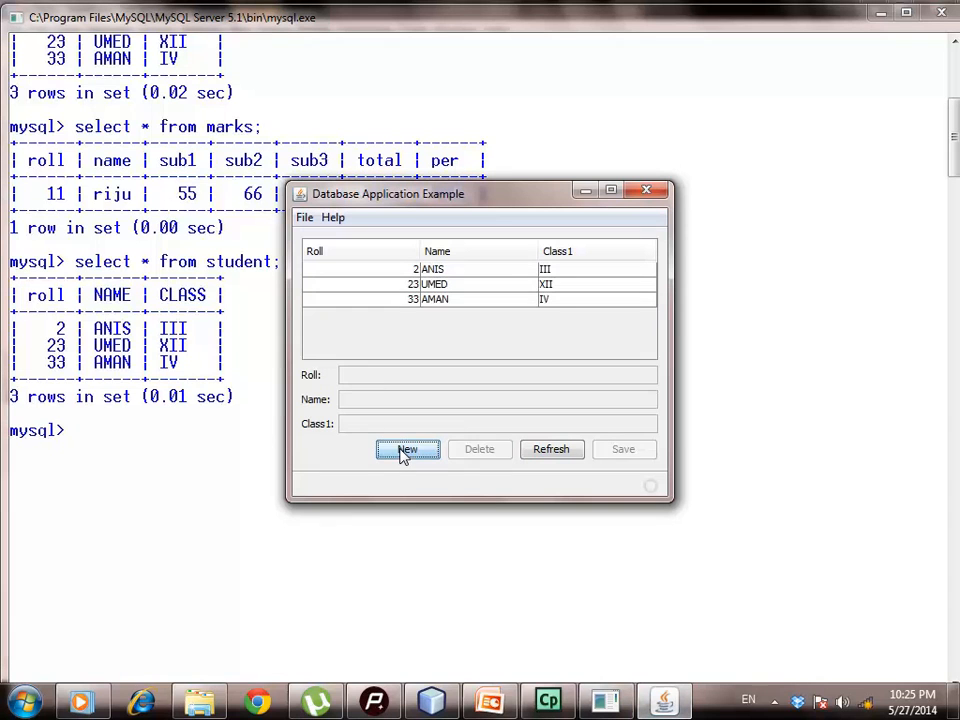
{"action": "left_click", "coordinate": [371, 381]}
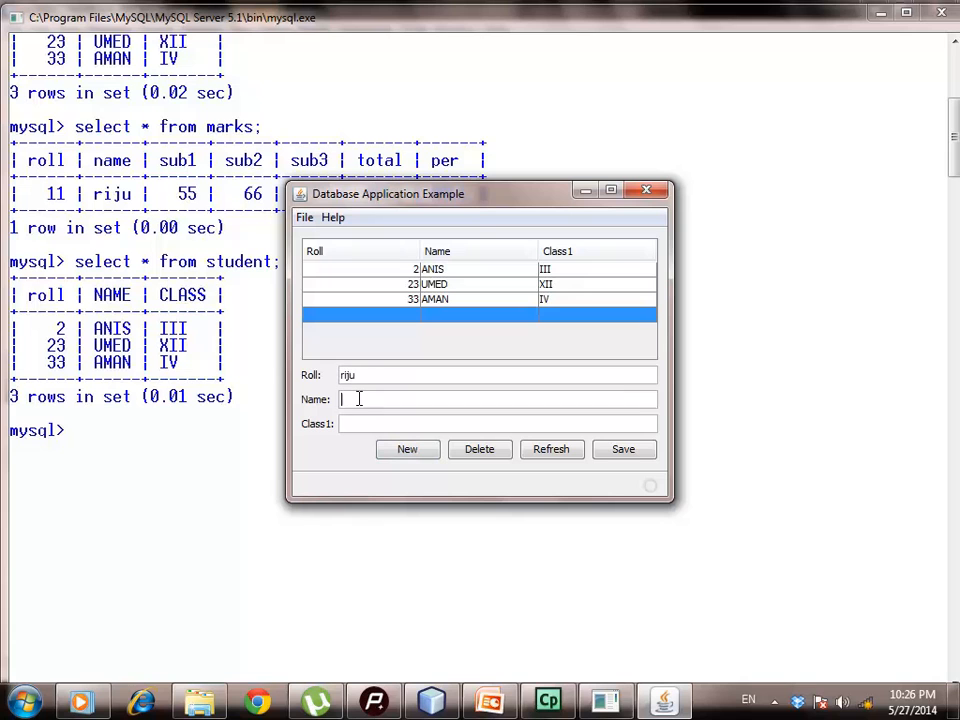
{"action": "left_click_drag", "start_coordinate": [364, 375], "coordinate": [283, 371]}
{"action": "type", "text": "66"}
{"action": "left_click", "coordinate": [368, 401]}
{"action": "type", "text": "riju"}
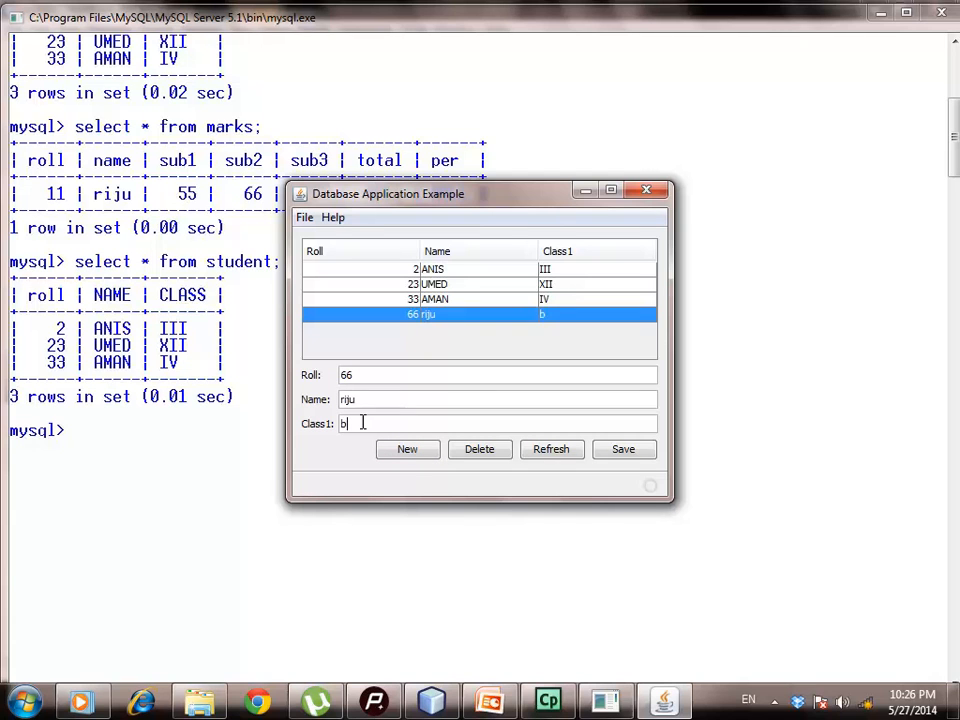
{"action": "left_click", "coordinate": [362, 423]}
{"action": "type", "text": "BA"}
{"action": "left_click", "coordinate": [635, 458]}
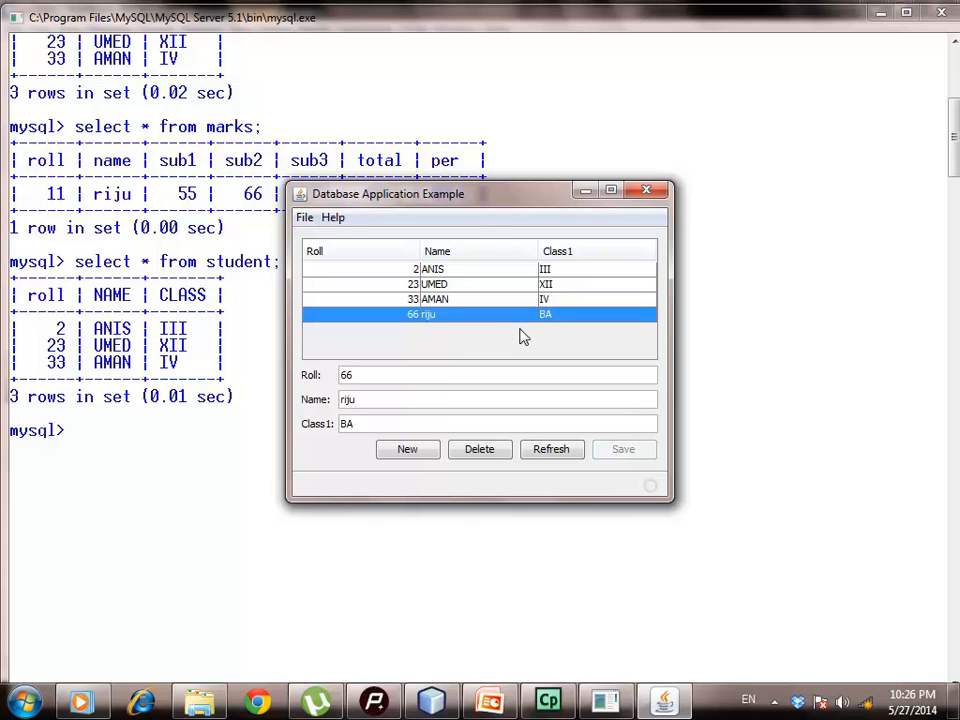
Minimize the Java application and run select * from student; in the MySQL console to check the added record
{"action": "left_click", "coordinate": [585, 191]}
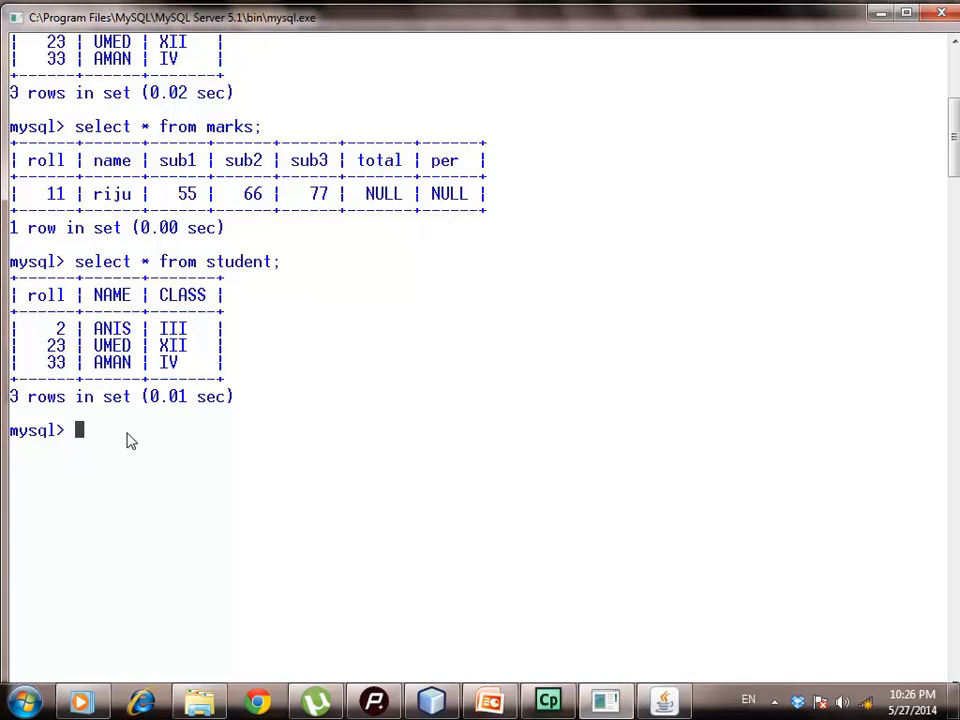
{"action": "type", "text": "select *"}
{"action": "type", "text": " rom st"}
{"action": "key", "text": "BackSpace"}
{"action": "key", "text": "BackSpace"}
{"action": "key", "text": "BackSpace"}
{"action": "key", "text": "BackSpace"}
{"action": "key", "text": "BackSpace"}
{"action": "type", "text": "from student;"}
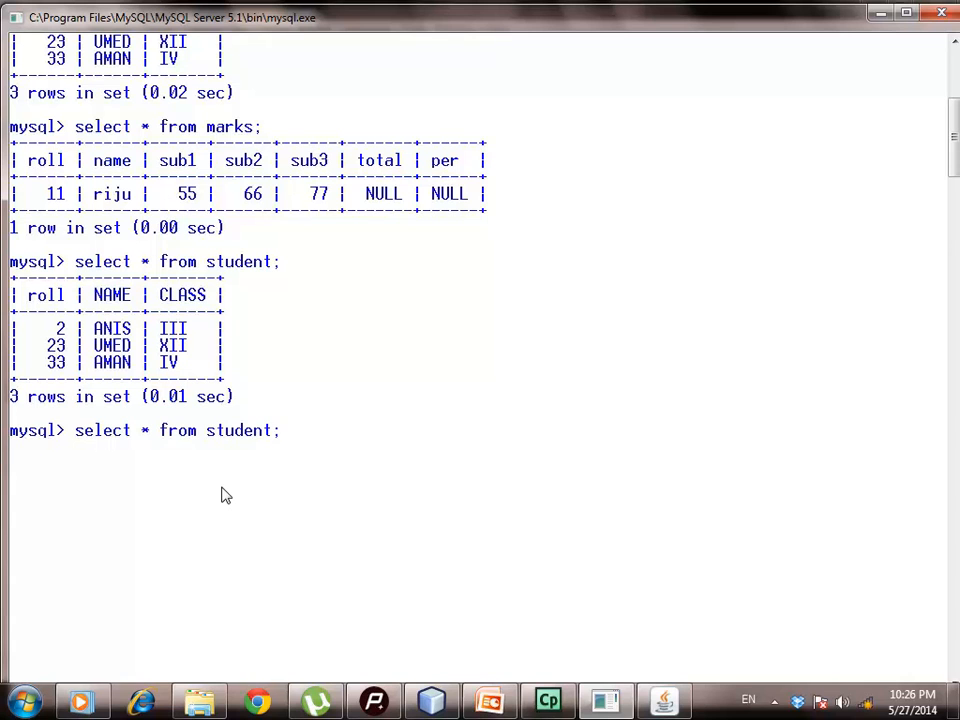
{"action": "key", "text": "Return"}
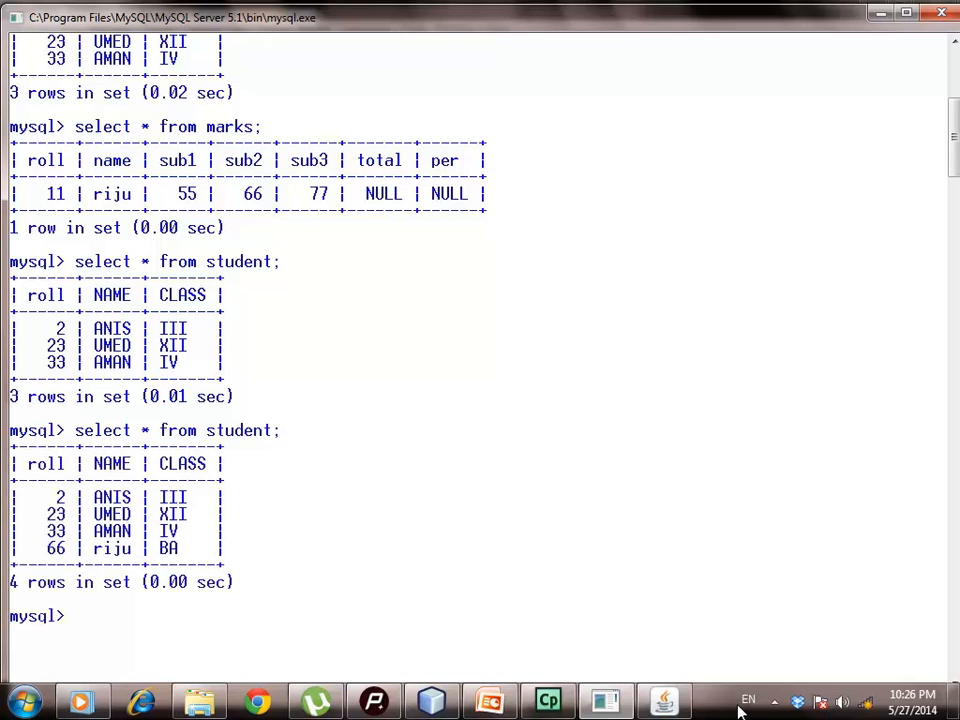
Return to the Database Application Example, delete the record with roll 2 and save the change
{"action": "left_click", "coordinate": [662, 703]}
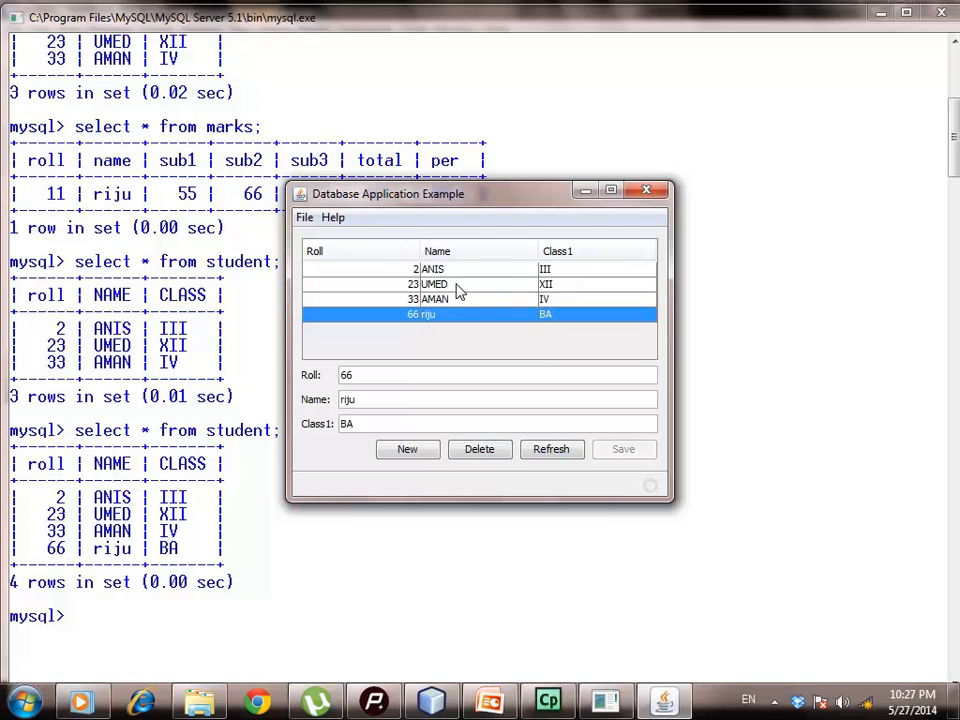
{"action": "left_click", "coordinate": [425, 270]}
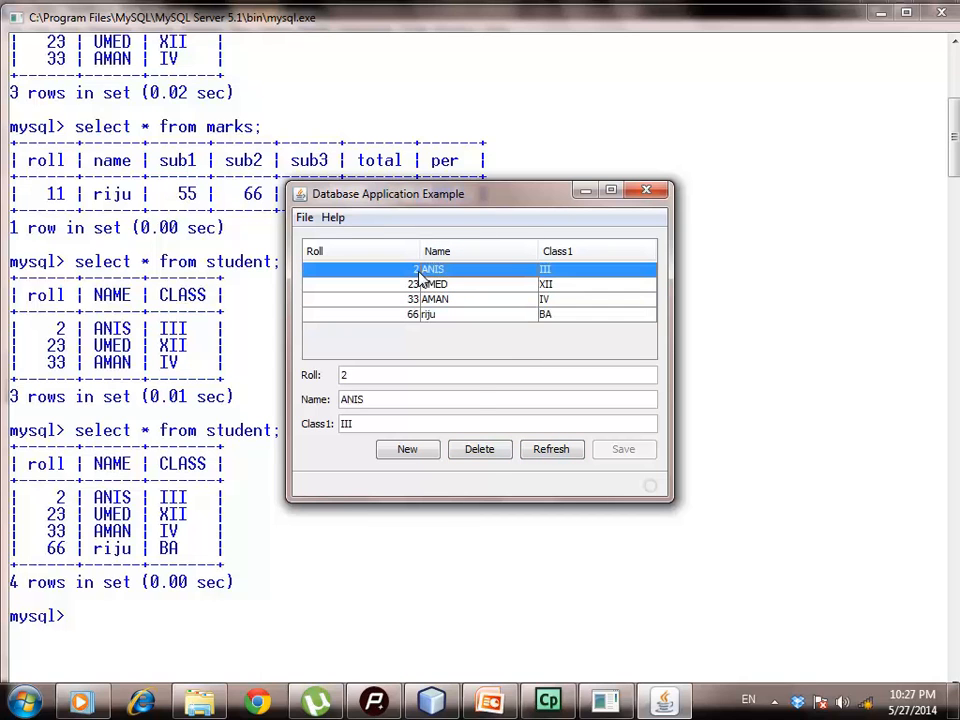
{"action": "left_click", "coordinate": [484, 452]}
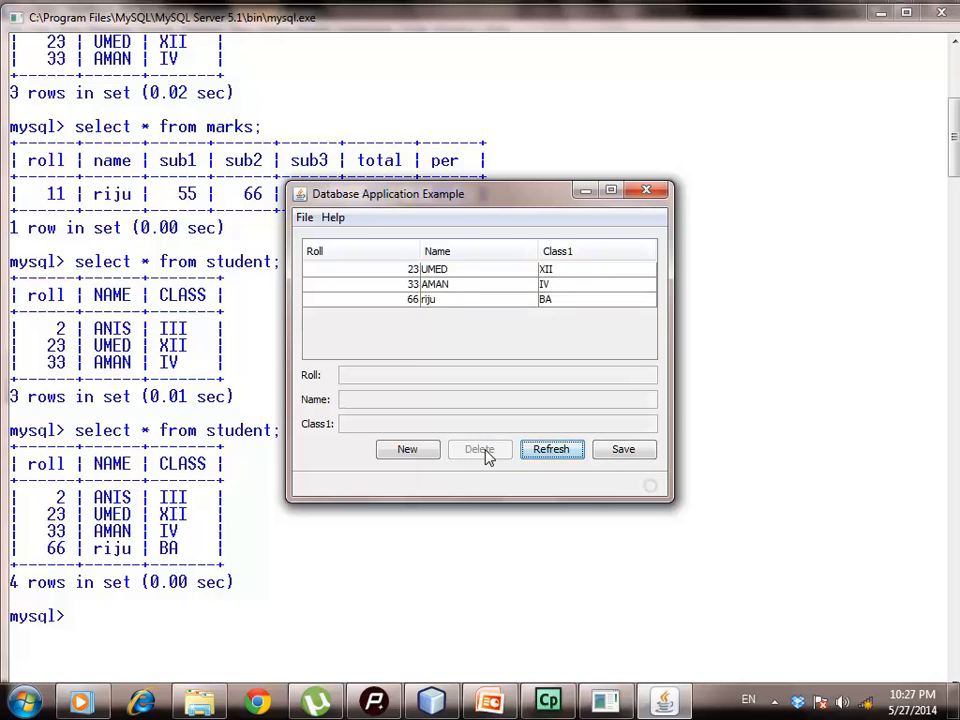
{"action": "left_click", "coordinate": [622, 451]}
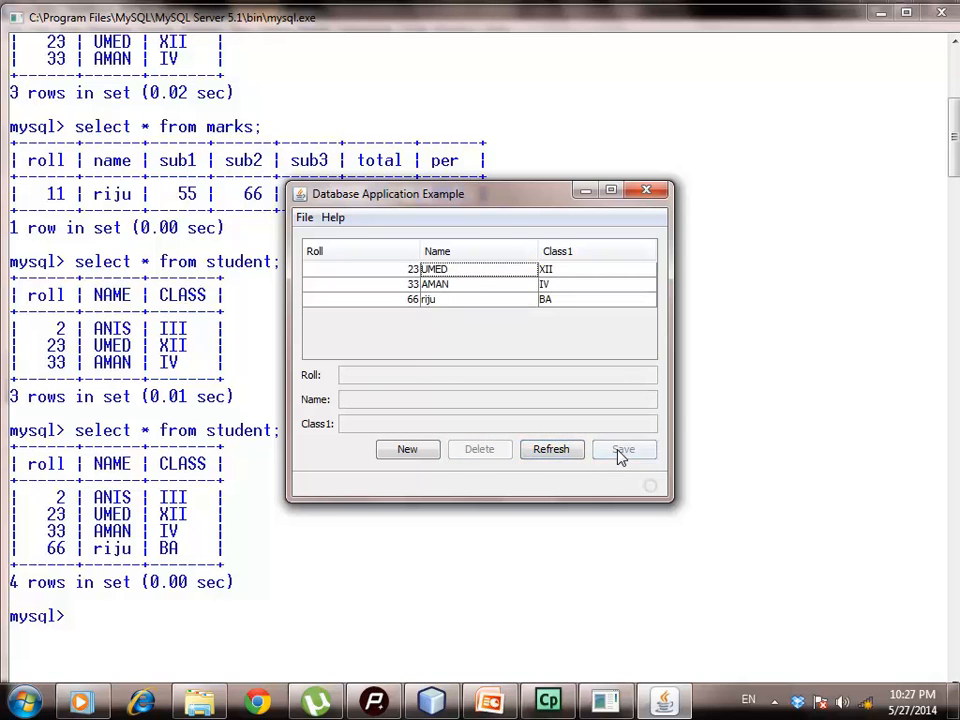
Minimize the Java application and rerun select * from student; in the MySQL console to check the deletion
{"action": "left_click", "coordinate": [584, 191]}
{"action": "scroll", "coordinate": [421, 504], "scroll_direction": "down", "scroll_amount": 2}
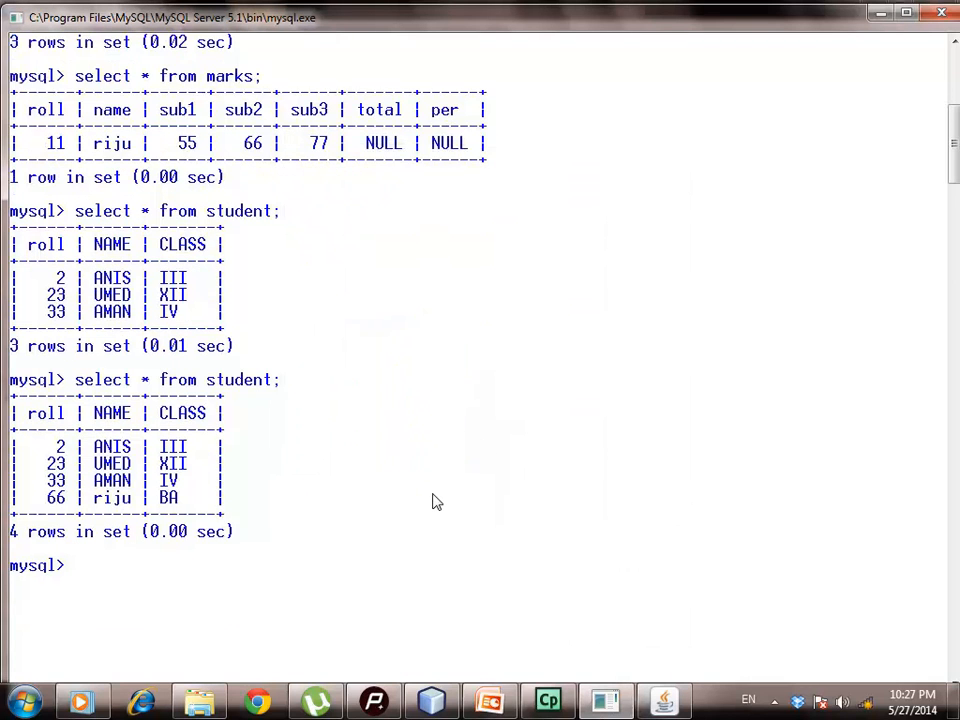
{"action": "type", "text": "select "}
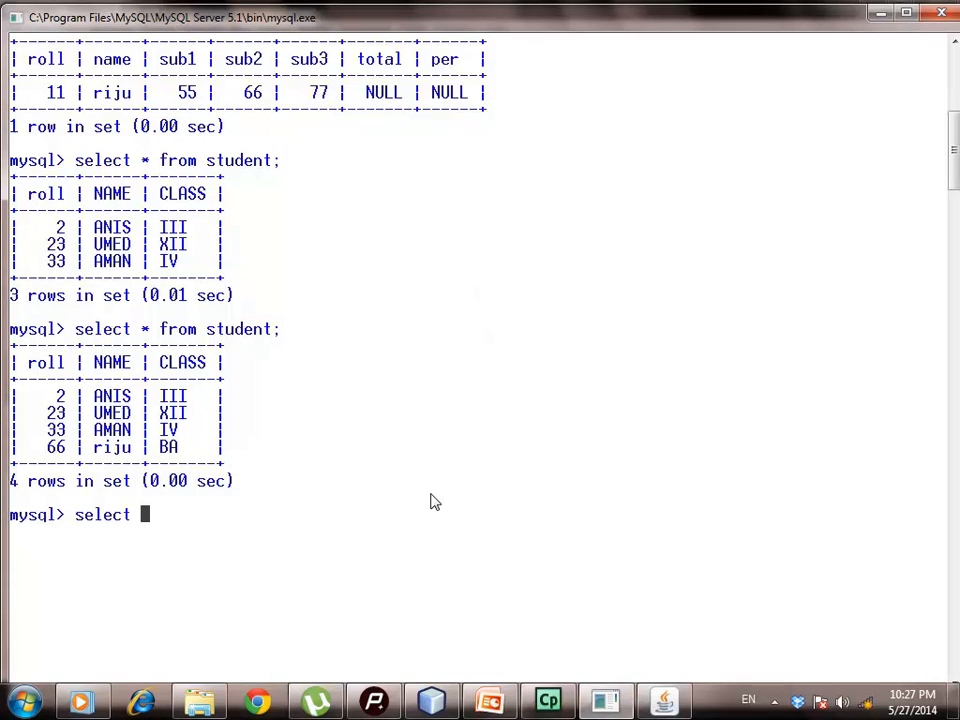
{"action": "type", "text": "* from stud"}
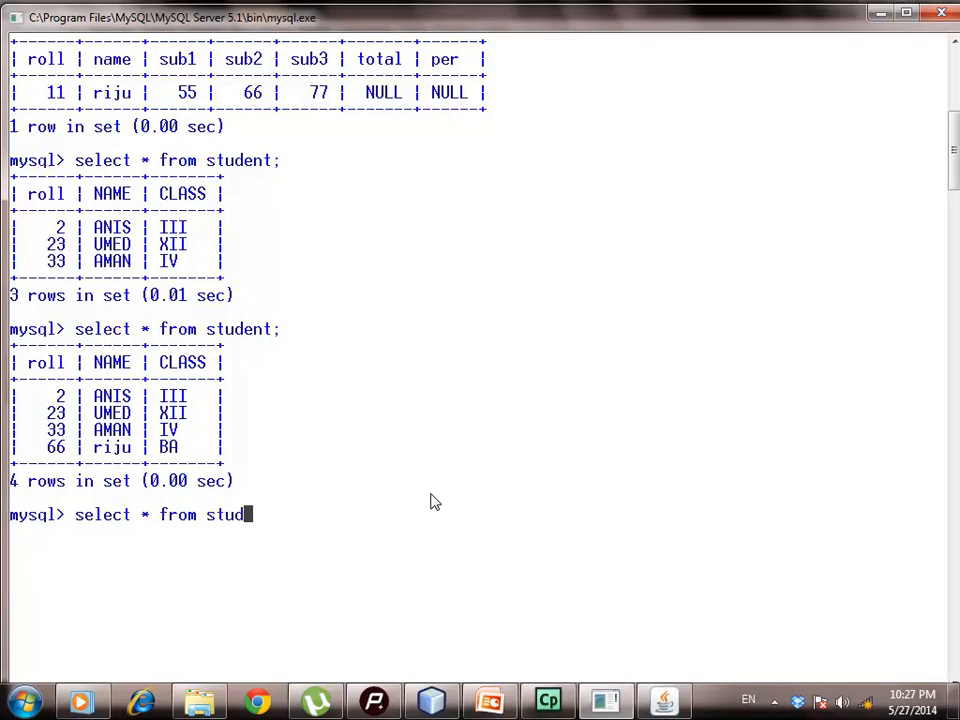
{"action": "type", "text": "ent;"}
{"action": "key", "text": "Return"}
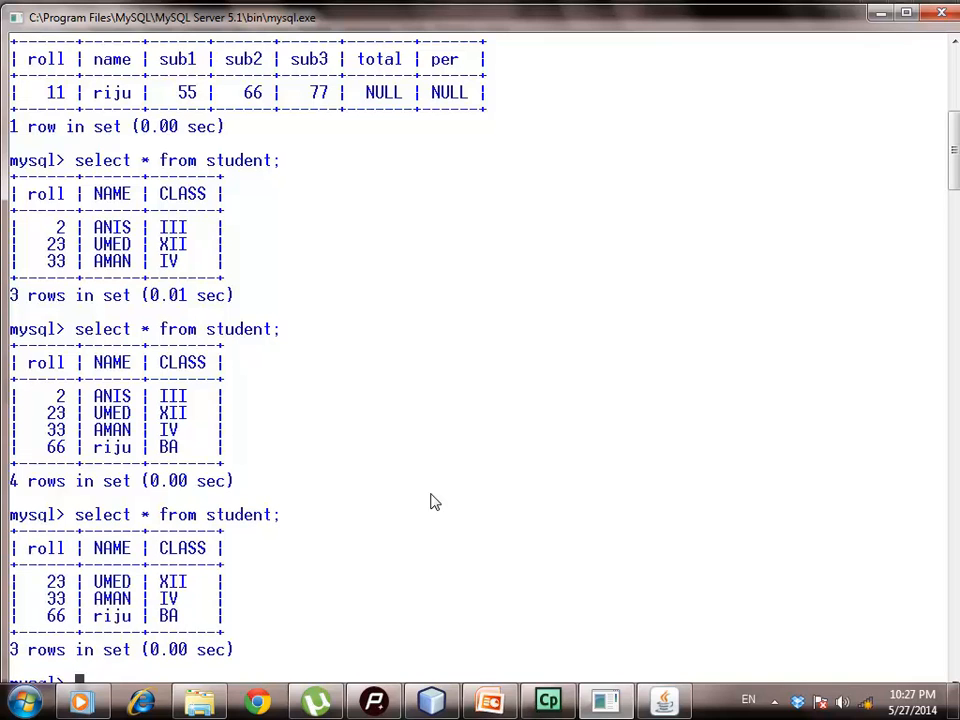
{"action": "scroll", "coordinate": [433, 502], "scroll_direction": "down", "scroll_amount": 2}
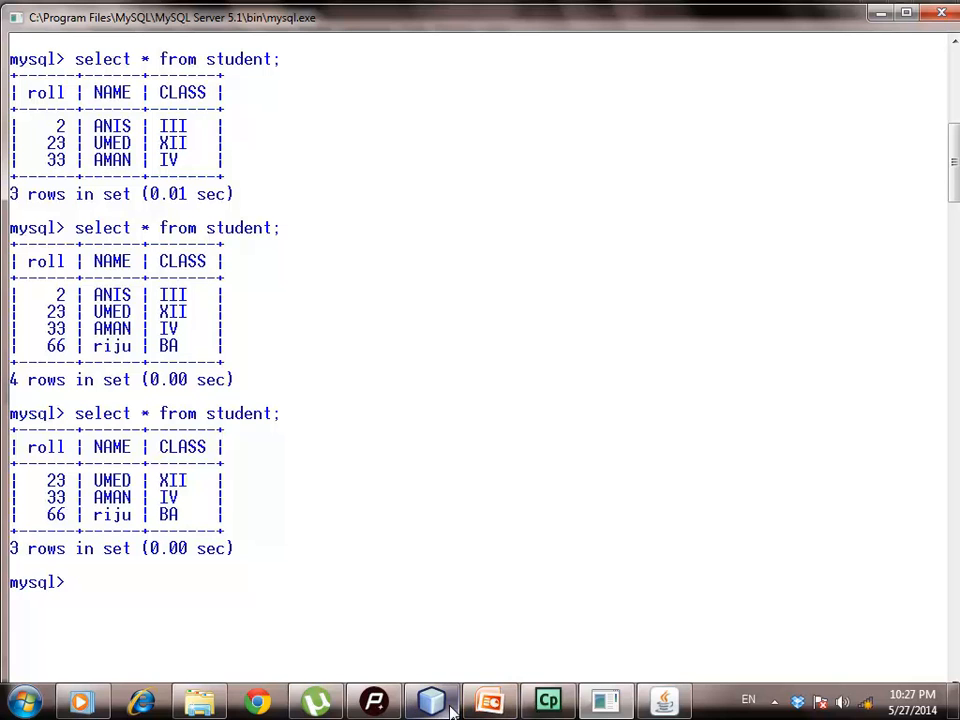
Switch back to the Database Application Example and close it
{"action": "left_click", "coordinate": [675, 703]}
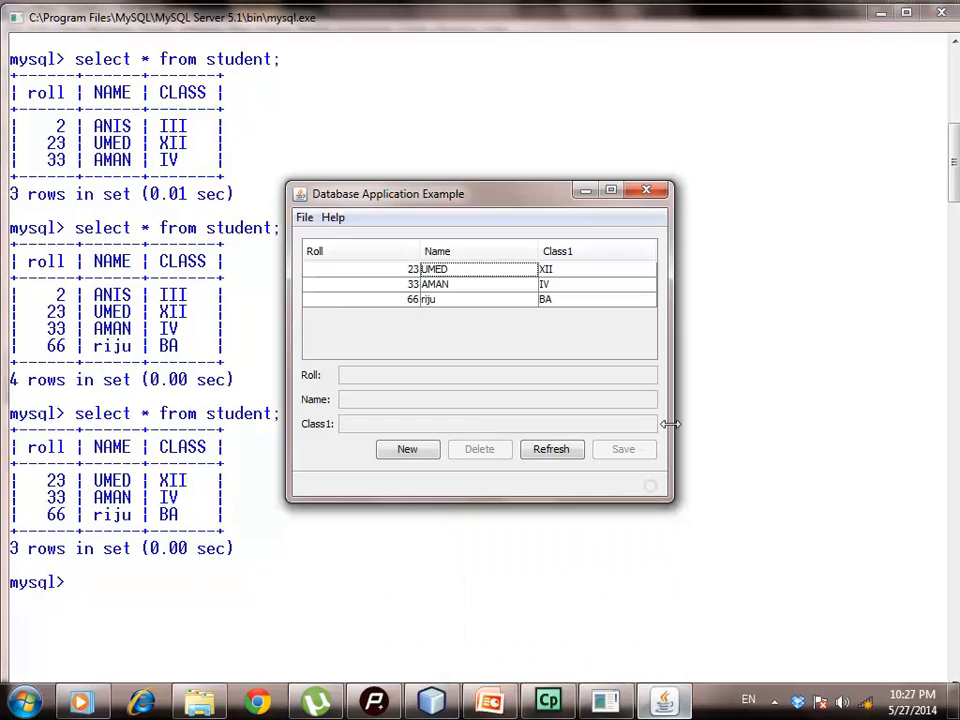
{"action": "left_click", "coordinate": [647, 193]}
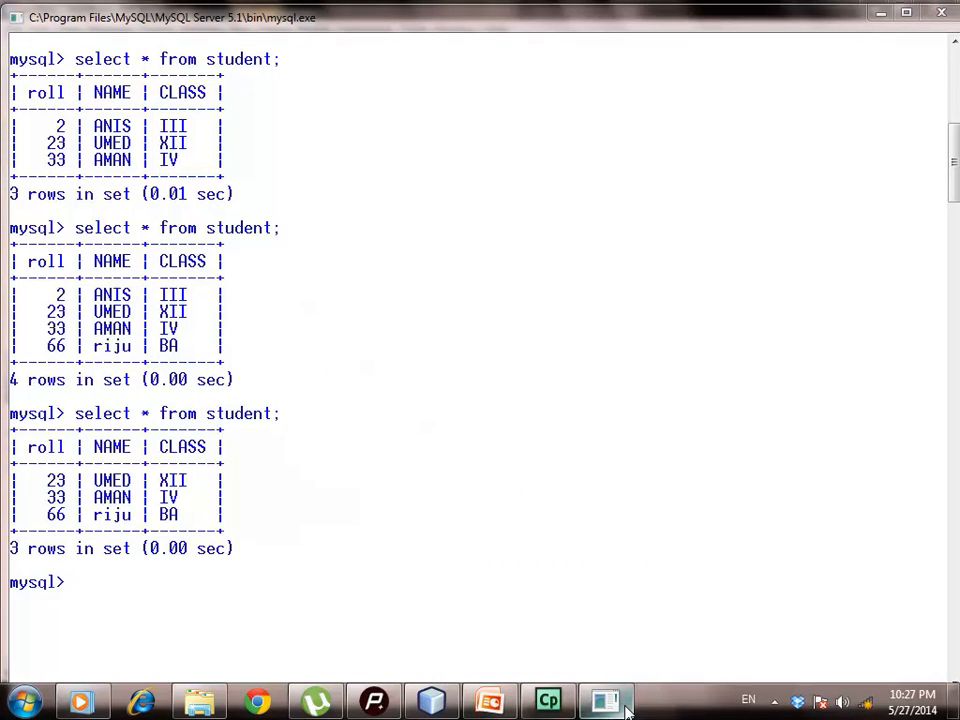